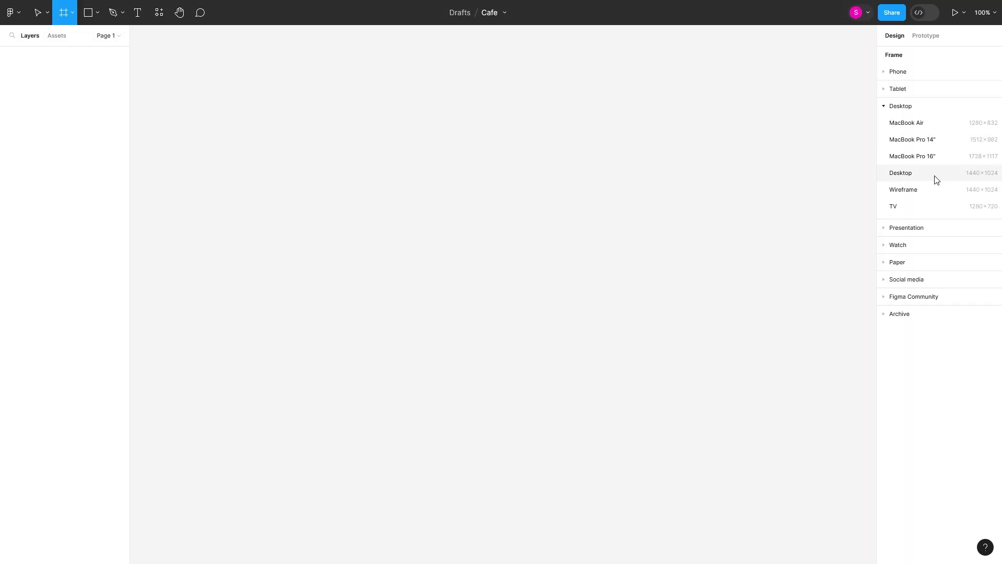
# Step: Create a MacBook Pro 16" frame with a soft-blur drop shadow and paste the three watch images
pyautogui.click(918, 156)
pyautogui.click(965, 131)
pyautogui.click(989, 333)
pyautogui.click(889, 350)
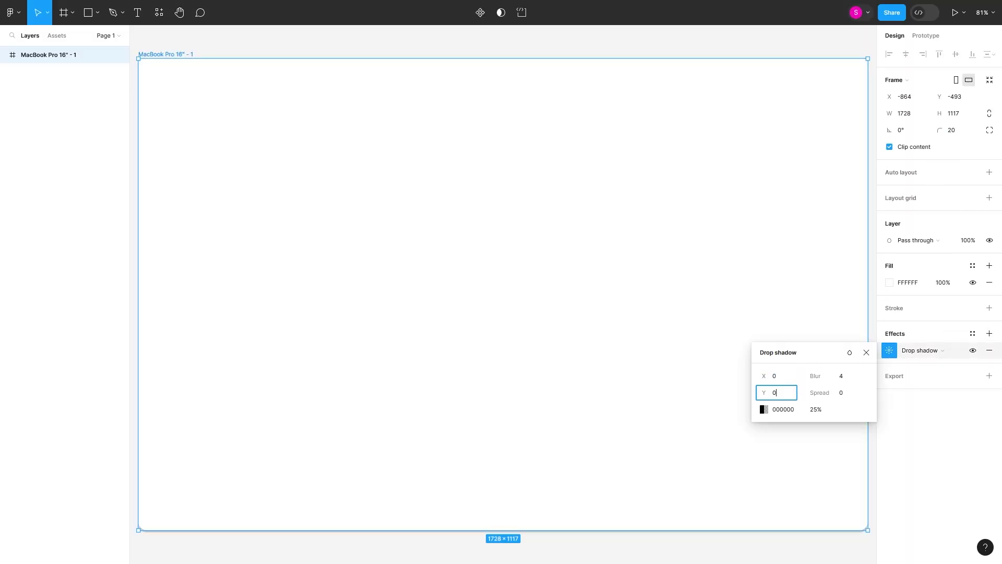
pyautogui.moveTo(815, 376); pyautogui.dragTo(818, 392)
pyautogui.click(778, 318)
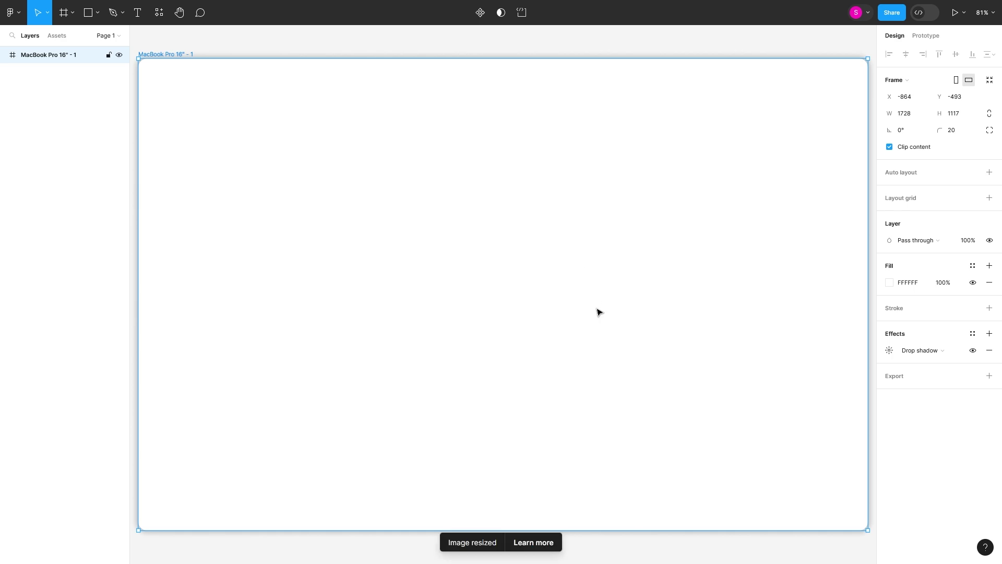
pyautogui.hotkey('shift', '1')
# Step: Move two watch images aside and place the blue-banded watch inside the frame
pyautogui.moveTo(559, 161); pyautogui.dragTo(727, 331)
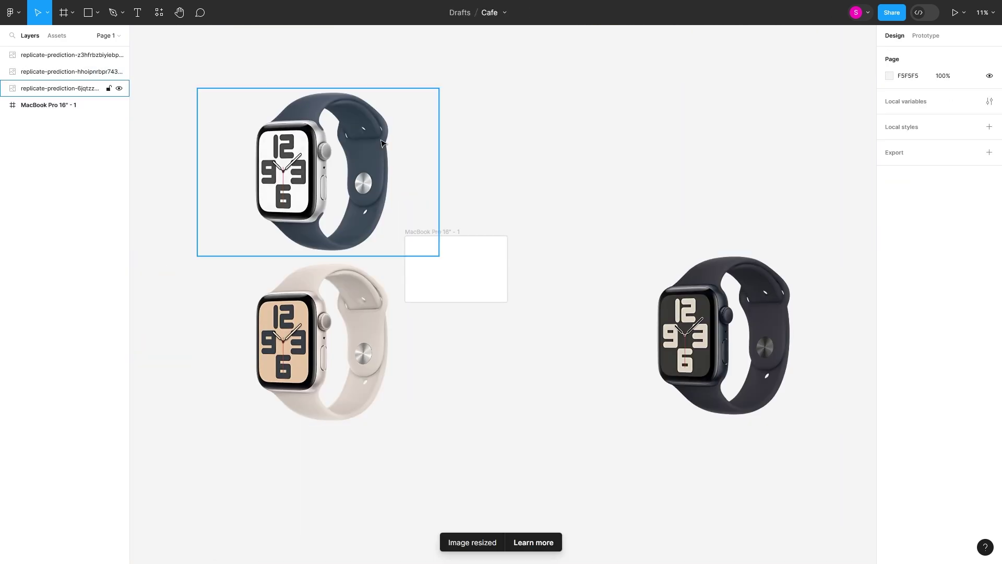
pyautogui.moveTo(356, 143)
pyautogui.mouseDown()
pyautogui.moveTo(708, 145)
pyautogui.moveTo(469, 261)
pyautogui.mouseUp()
pyautogui.moveTo(508, 301)
pyautogui.mouseDown()
pyautogui.moveTo(477, 298)
pyautogui.moveTo(547, 251)
pyautogui.mouseUp()
pyautogui.scroll(5, 470, 277)
# Step: Fill the frame with a horizontal linear gradient based on the watch band's slate colour
pyautogui.click(292, 110)
pyautogui.click(889, 282)
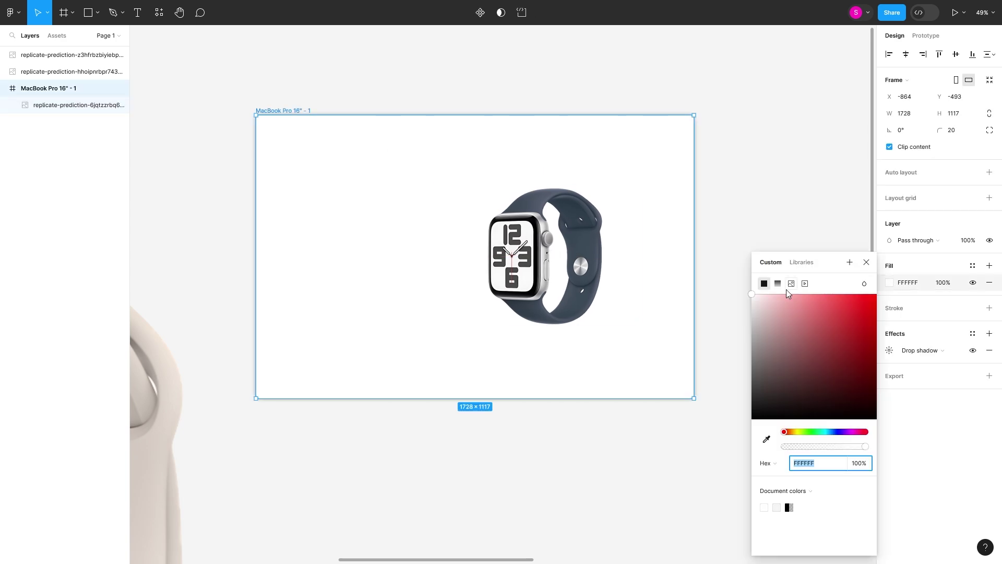
pyautogui.press('i')
pyautogui.click(826, 76)
pyautogui.click(777, 283)
pyautogui.moveTo(484, 170); pyautogui.dragTo(262, 219)
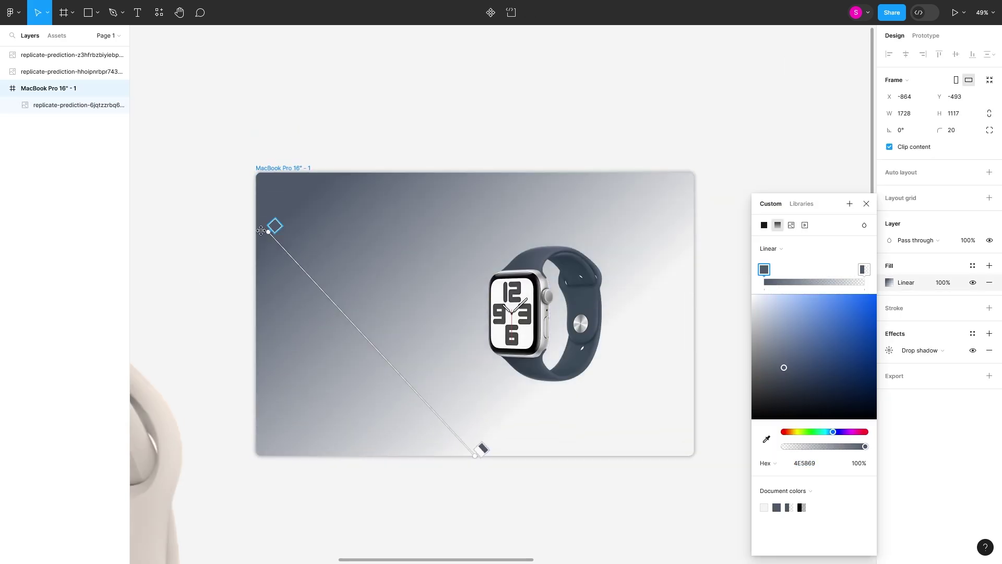
pyautogui.moveTo(473, 458); pyautogui.dragTo(694, 217)
# Step: Set the gradient's end stop to a dark colour and its start stop to a lighter slate
pyautogui.click(766, 439)
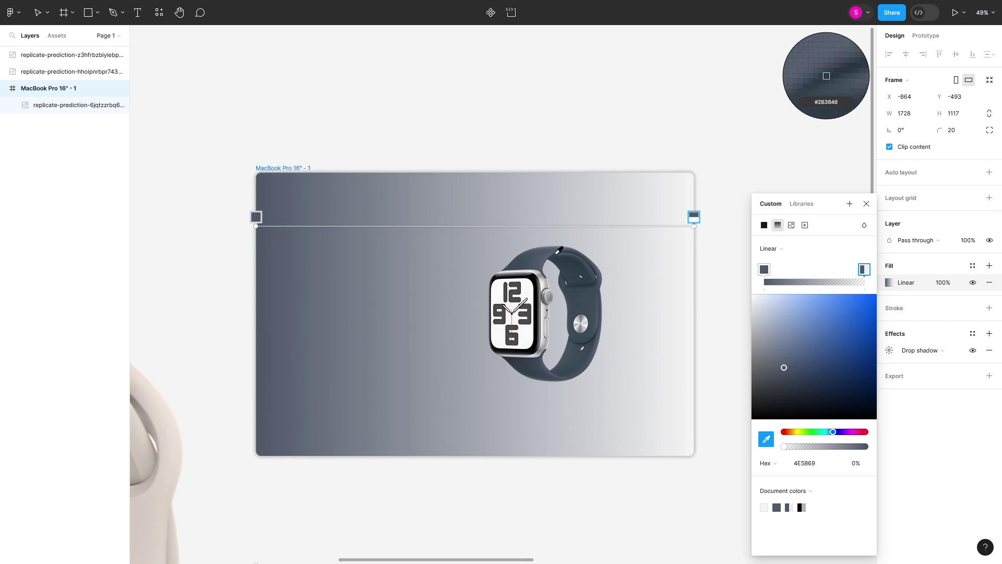
pyautogui.click(824, 73)
pyautogui.click(255, 217)
pyautogui.click(766, 439)
pyautogui.click(559, 253)
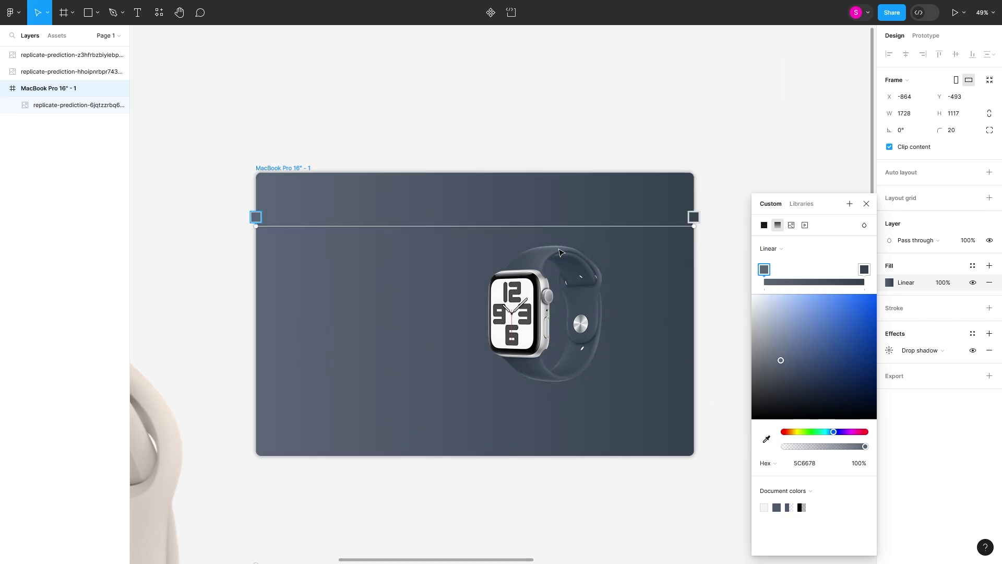
# Step: Draw a full-height 224×1117 white sidebar strip along the frame's left edge
pyautogui.press('r')
pyautogui.moveTo(264, 178); pyautogui.dragTo(315, 456)
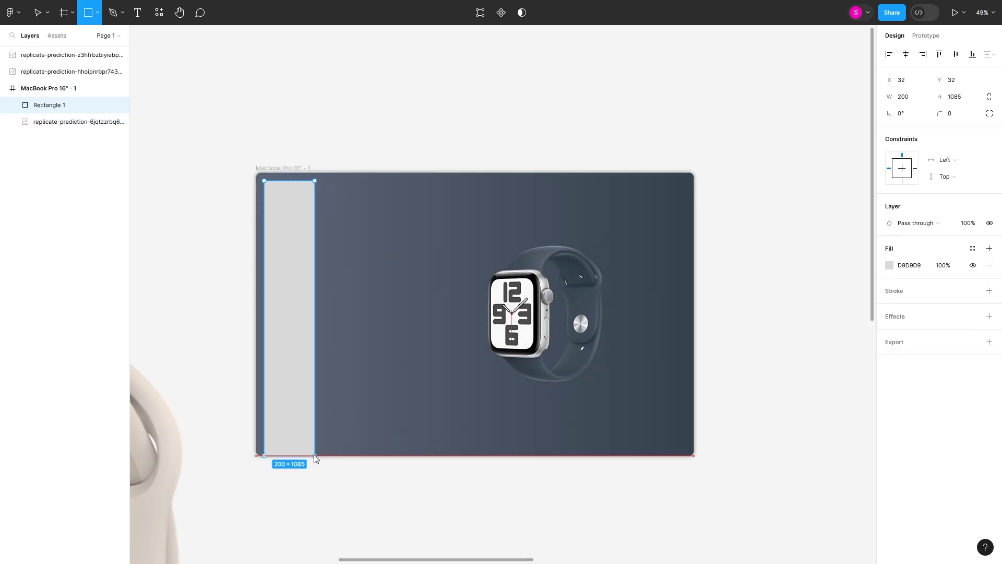
pyautogui.moveTo(292, 405); pyautogui.dragTo(283, 404)
pyautogui.moveTo(282, 179); pyautogui.dragTo(277, 173)
pyautogui.moveTo(306, 217); pyautogui.dragTo(312, 217)
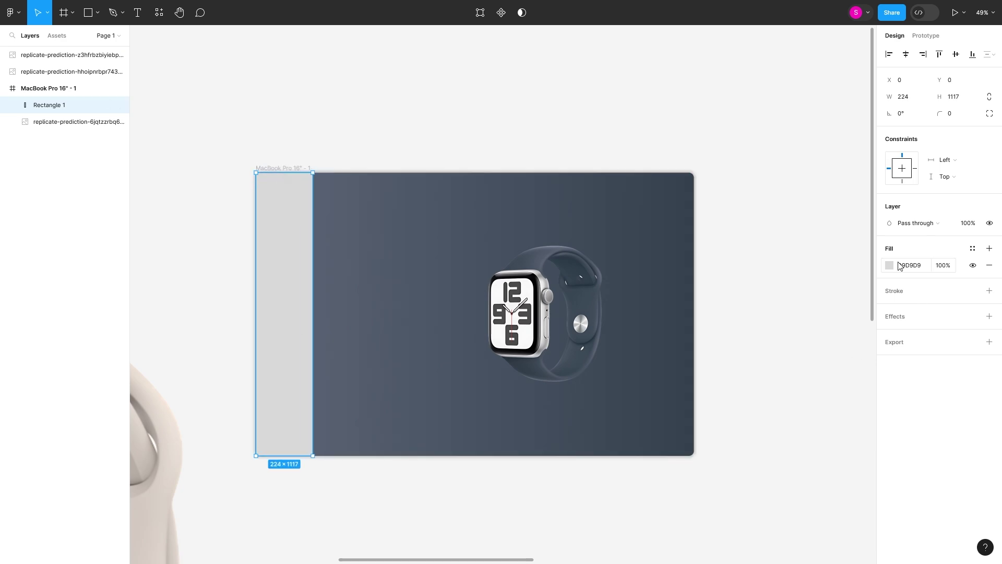
pyautogui.click(889, 265)
pyautogui.click(758, 287)
pyautogui.click(794, 185)
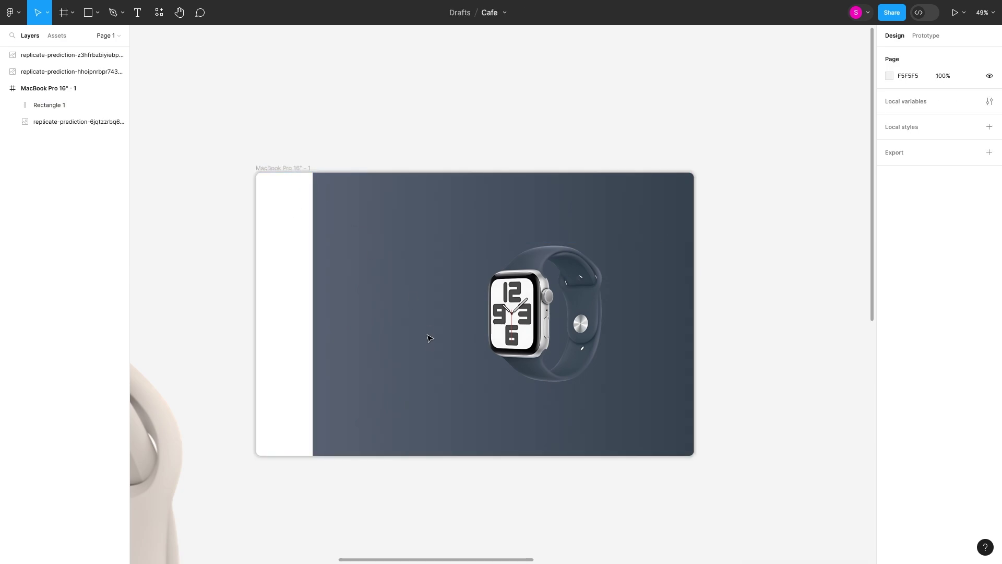
# Step: Paste the Apple logo and scale it to 62×62 at the top-left
pyautogui.hotkey('ctrl', 'v')
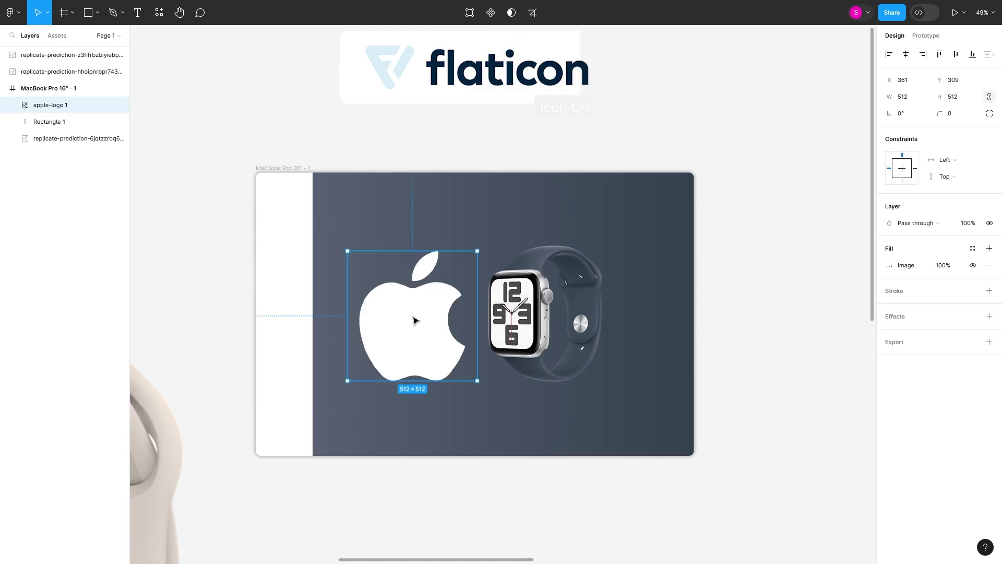
pyautogui.moveTo(479, 384); pyautogui.dragTo(418, 322)
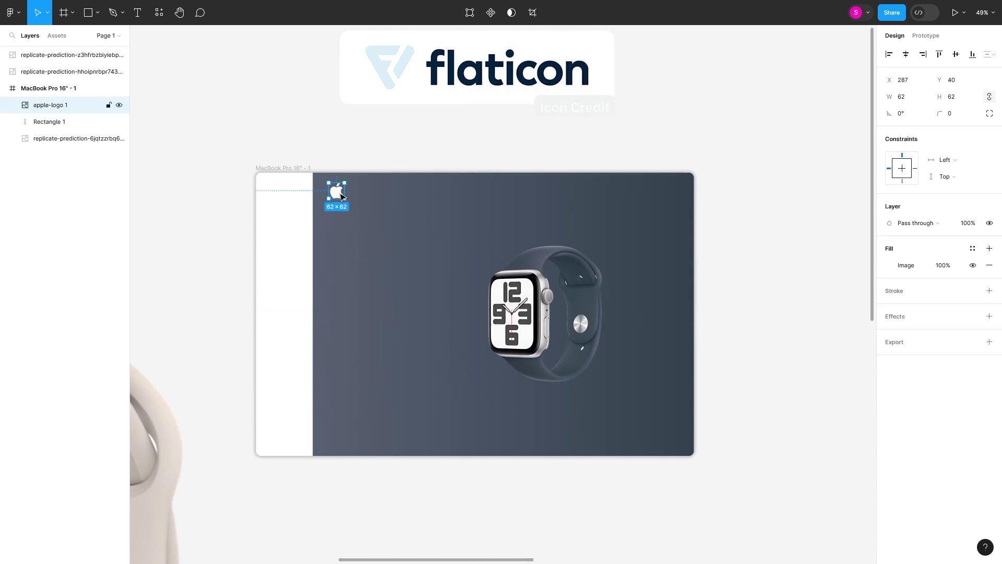
pyautogui.scroll(5, 338, 197)
# Step: Add a 'Mac' nav label beside the logo in Semi Bold, size 22
pyautogui.press('t')
pyautogui.click(399, 187)
pyautogui.write('Mac')
pyautogui.press('Escape')
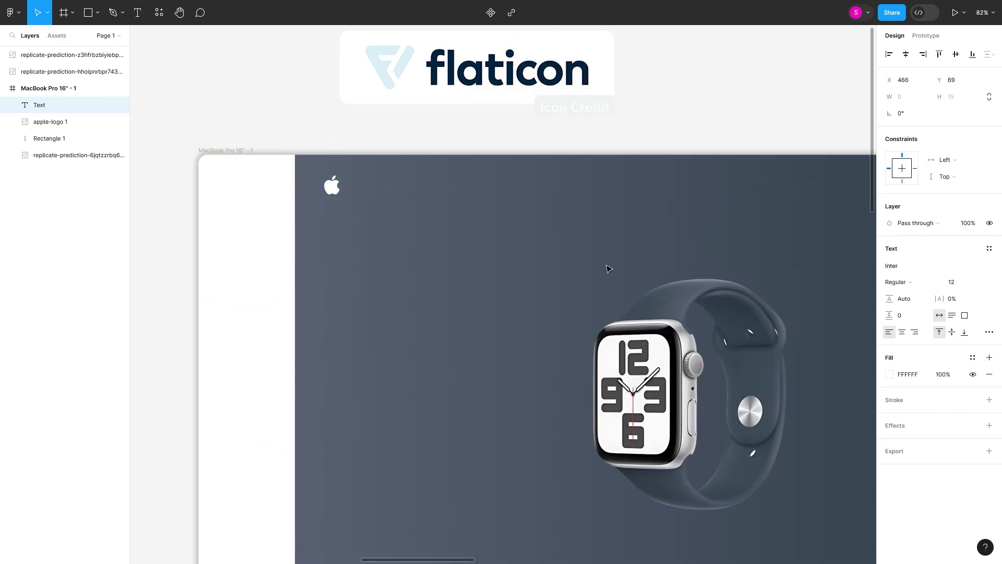
pyautogui.click(950, 282)
pyautogui.write('22')
pyautogui.press('Return')
pyautogui.click(914, 288)
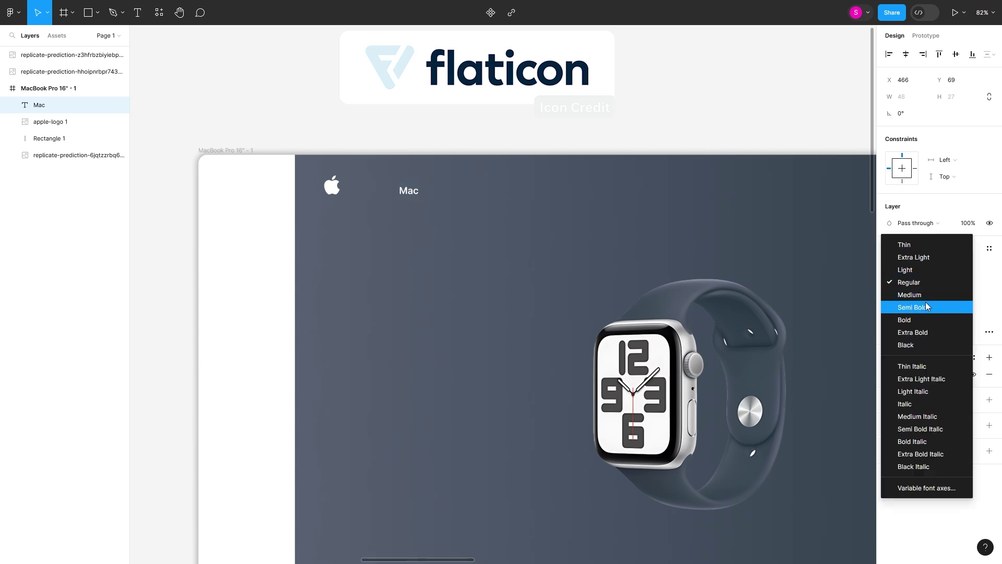
pyautogui.click(907, 304)
# Step: Duplicate it into iPhone, iPad, iWatch and Support, evenly spaced and aligned with the logo
pyautogui.moveTo(452, 193)
pyautogui.mouseDown()
pyautogui.moveTo(569, 189)
pyautogui.moveTo(555, 174)
pyautogui.mouseUp()
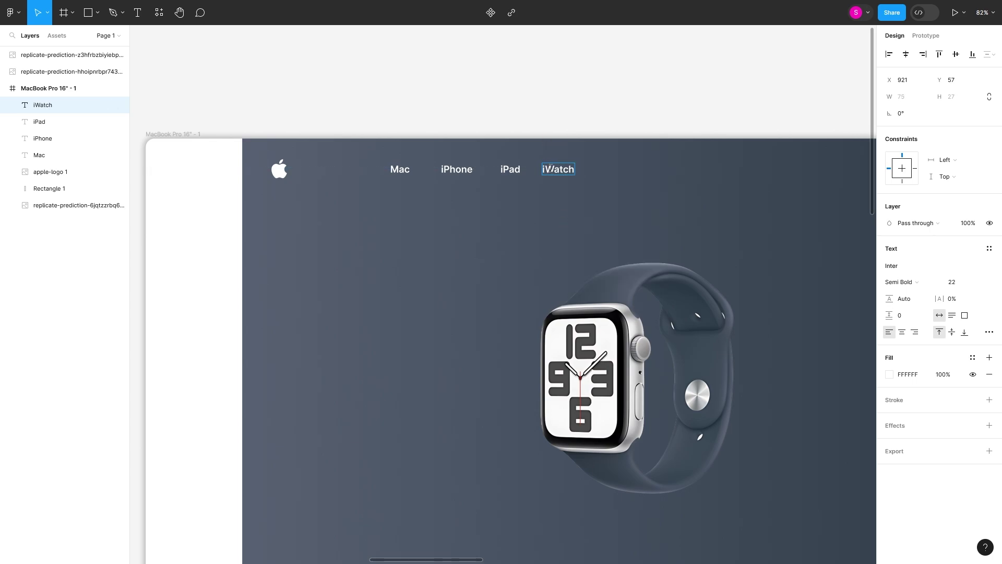
pyautogui.moveTo(554, 172); pyautogui.dragTo(609, 174)
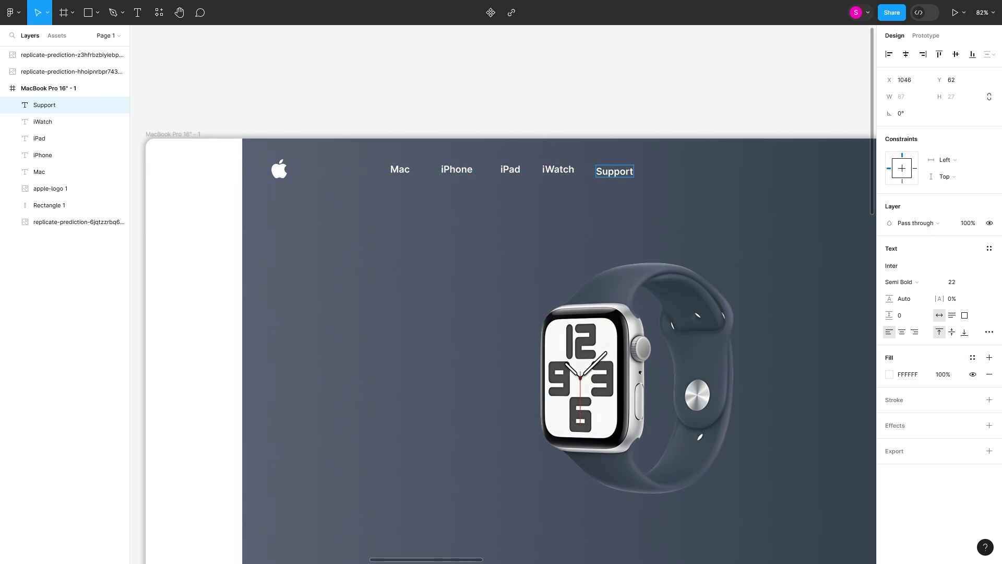
pyautogui.moveTo(652, 206); pyautogui.dragTo(264, 157)
pyautogui.click(655, 203)
pyautogui.moveTo(655, 203); pyautogui.dragTo(334, 156)
pyautogui.click(992, 54)
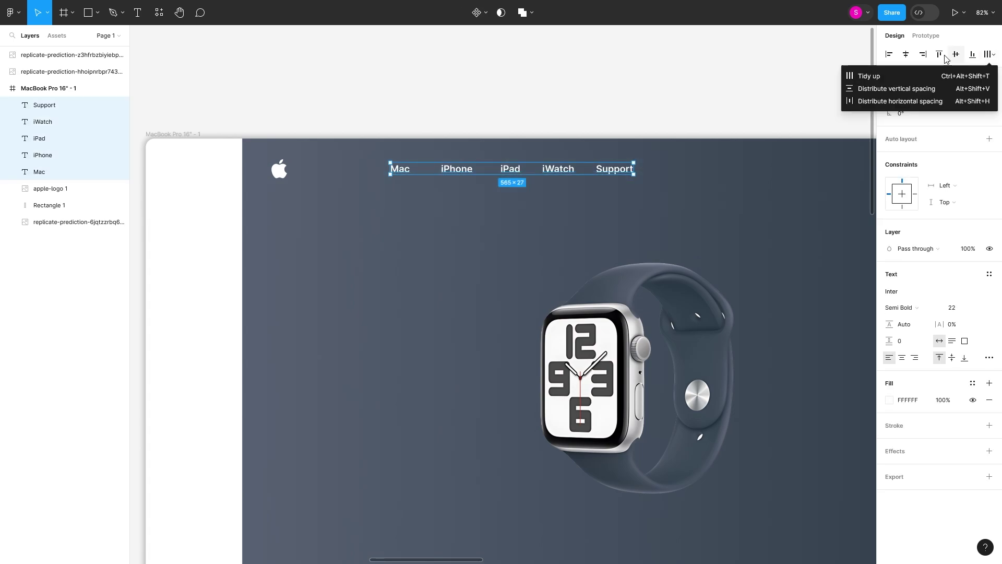
pyautogui.click(955, 99)
pyautogui.keyDown('ctrl'); pyautogui.scroll(-2, 557, 176); pyautogui.keyUp('ctrl')
pyautogui.moveTo(557, 175); pyautogui.dragTo(586, 172)
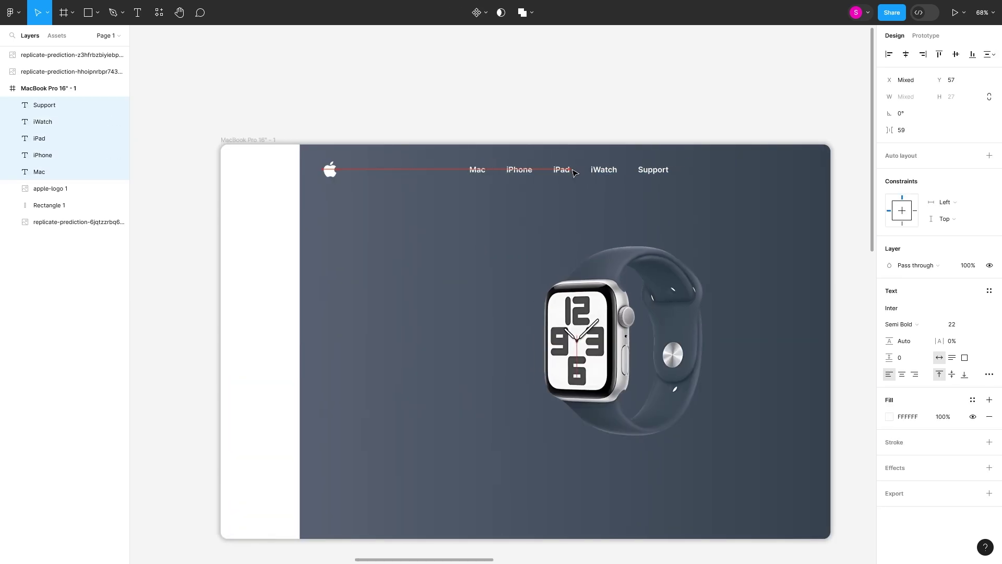
pyautogui.hscroll(3, 573, 172)
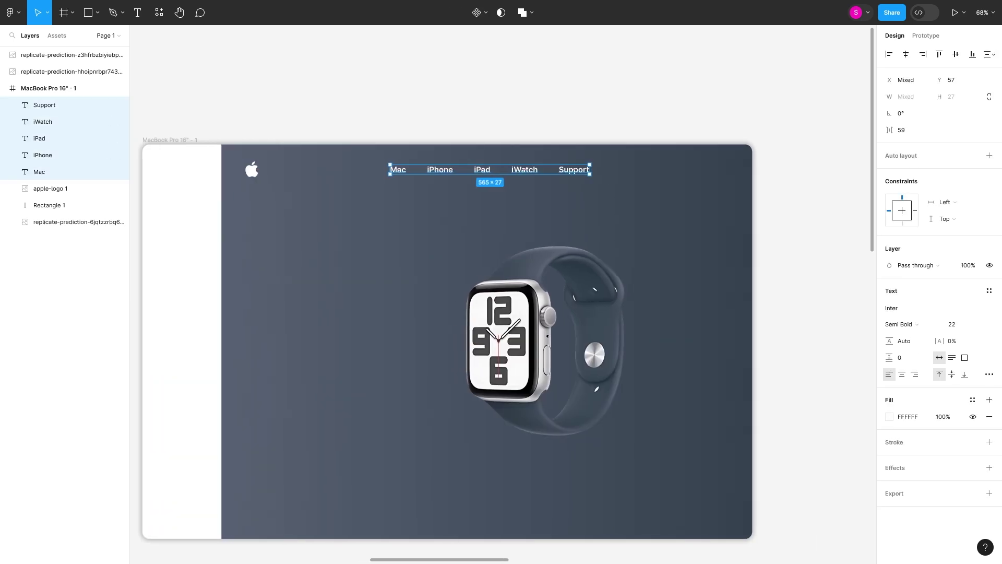
# Step: Paste the search and bag icons, size them to 34, and move them to the nav bar's top-right
pyautogui.hotkey('ctrl', 'v')
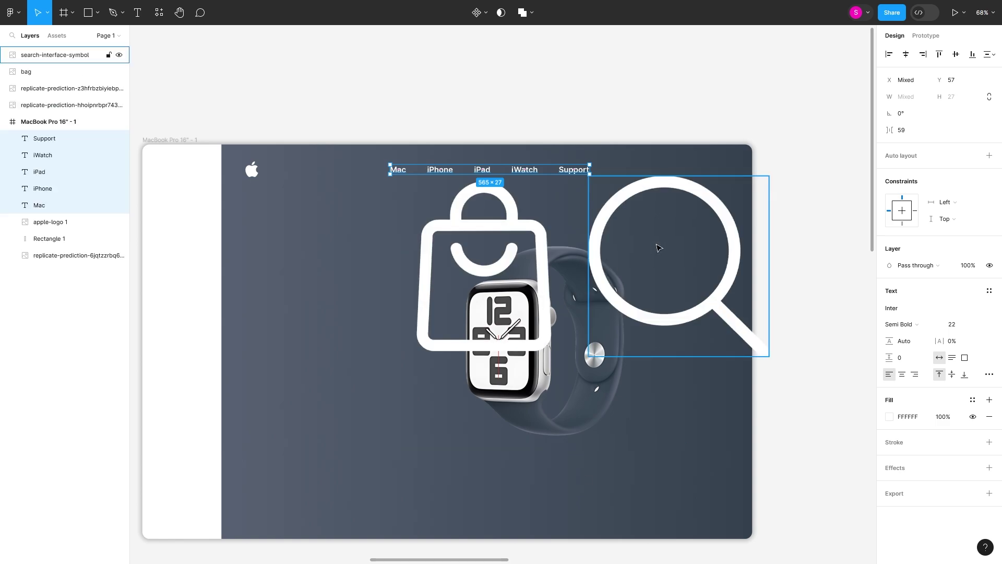
pyautogui.moveTo(658, 248); pyautogui.dragTo(224, 256)
pyautogui.keyDown('shift'); pyautogui.click(500, 220); pyautogui.keyUp('shift')
pyautogui.click(956, 55)
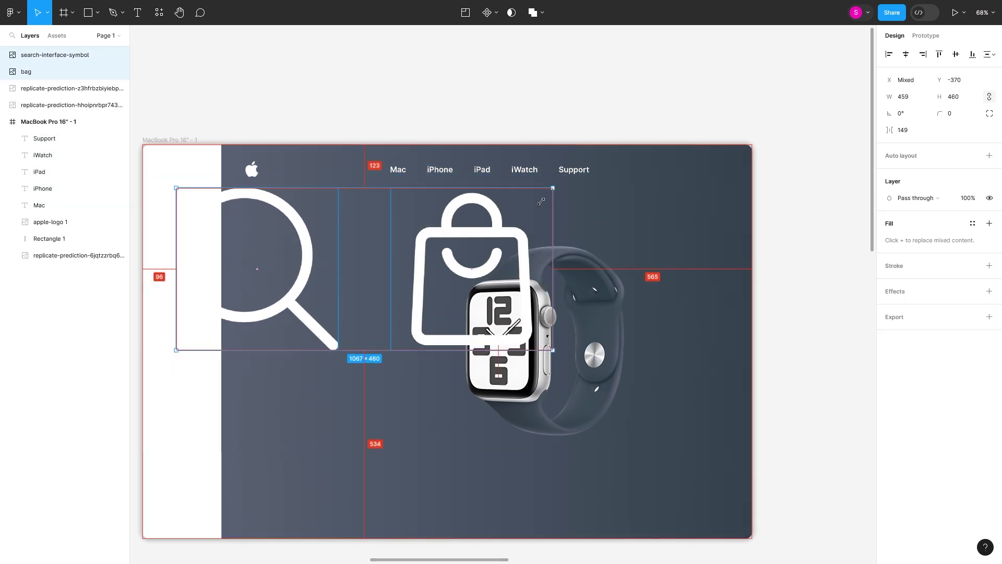
pyautogui.click(902, 96)
pyautogui.write('34')
pyautogui.press('Return')
pyautogui.moveTo(379, 267); pyautogui.dragTo(697, 174)
pyautogui.scroll(5, 711, 172)
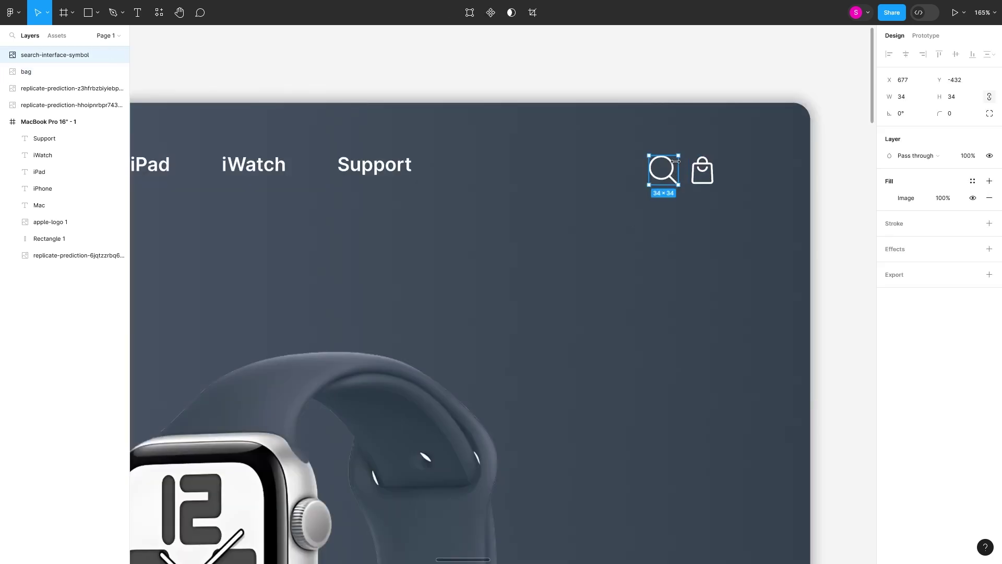
pyautogui.press('Escape')
pyautogui.scroll(-5, 223, 111)
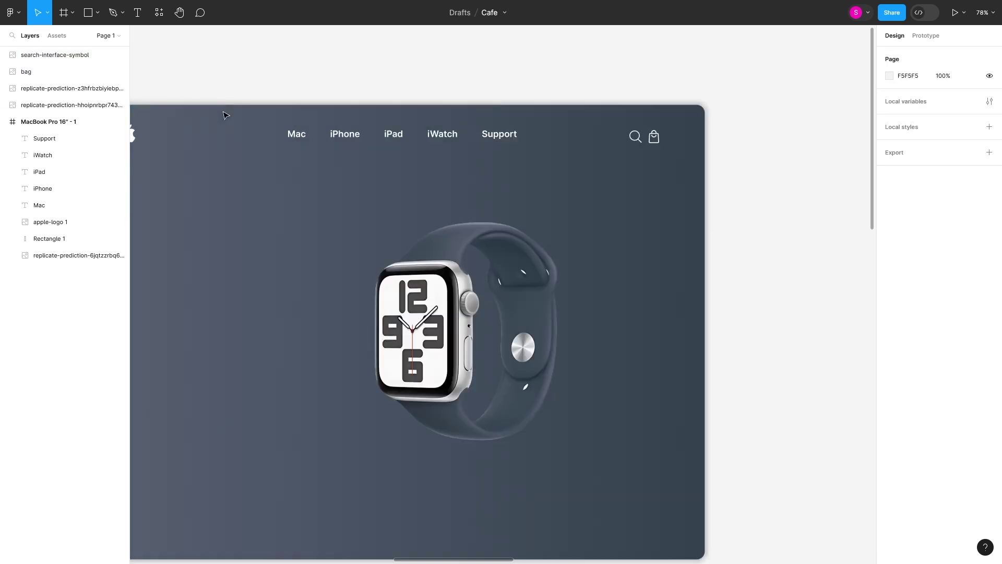
# Step: Add a 13-column layout grid to the MacBook frame
pyautogui.click(219, 101)
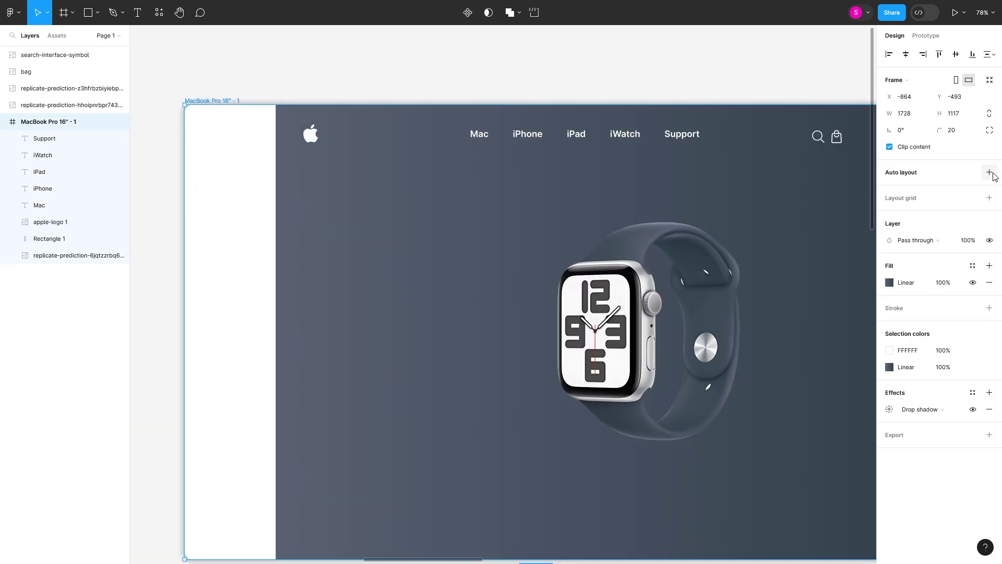
pyautogui.click(989, 198)
pyautogui.click(890, 214)
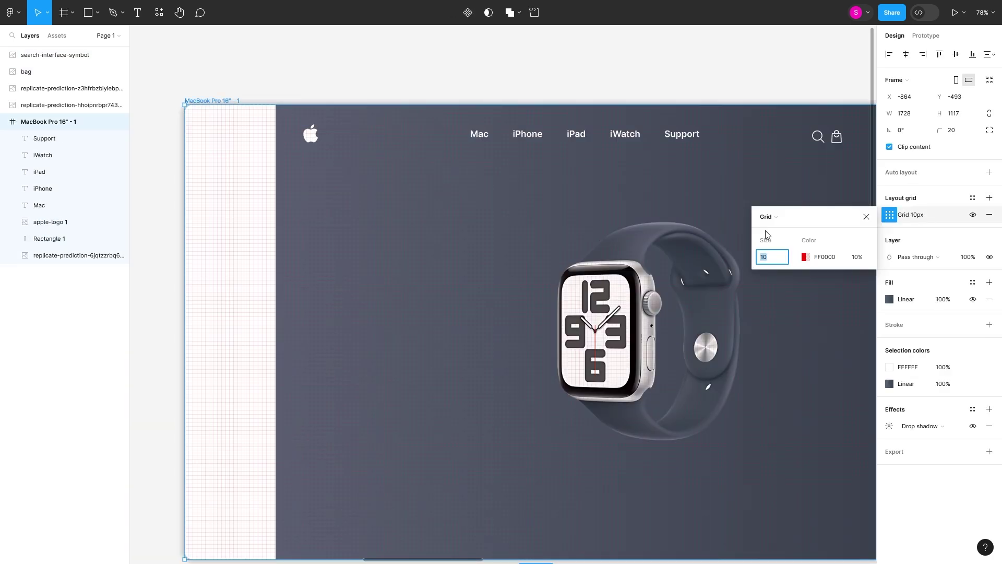
pyautogui.click(771, 216)
pyautogui.click(775, 230)
pyautogui.press('Return')
# Step: Nudge the search icon into place and draw a thin divider line beside it
pyautogui.click(866, 216)
pyautogui.hscroll(3, 636, 136)
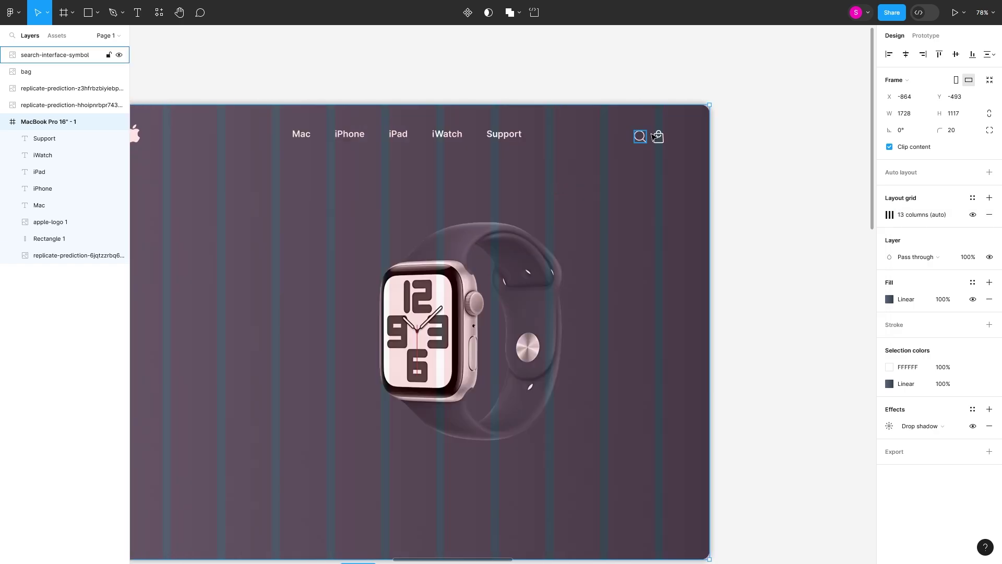
pyautogui.click(669, 137)
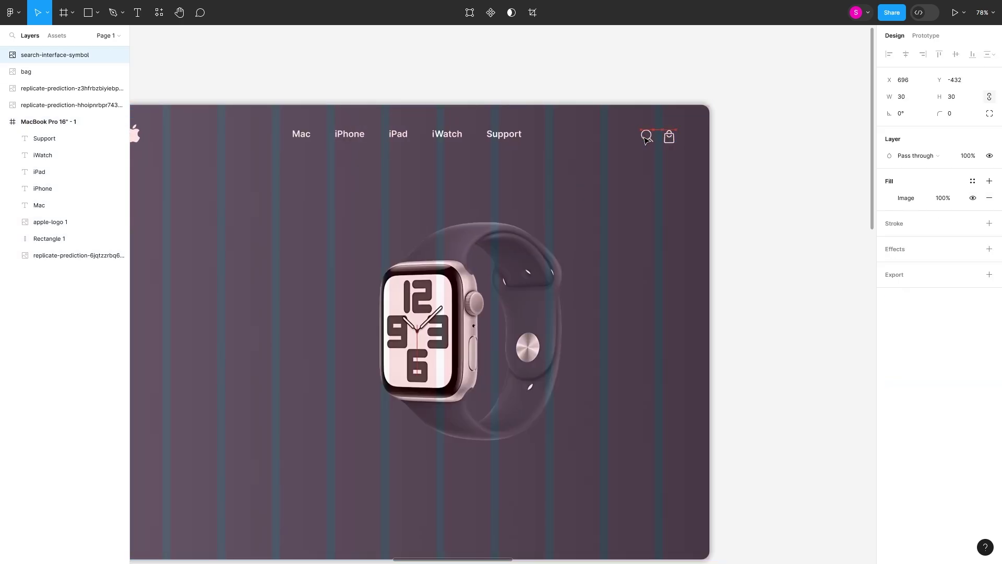
pyautogui.moveTo(646, 140); pyautogui.dragTo(624, 143)
pyautogui.press('l')
pyautogui.scroll(5, 648, 136)
pyautogui.press('Escape')
pyautogui.scroll(-5, 658, 223)
# Step: Shift the search icon, divider and bag icon together slightly left
pyautogui.click(623, 200)
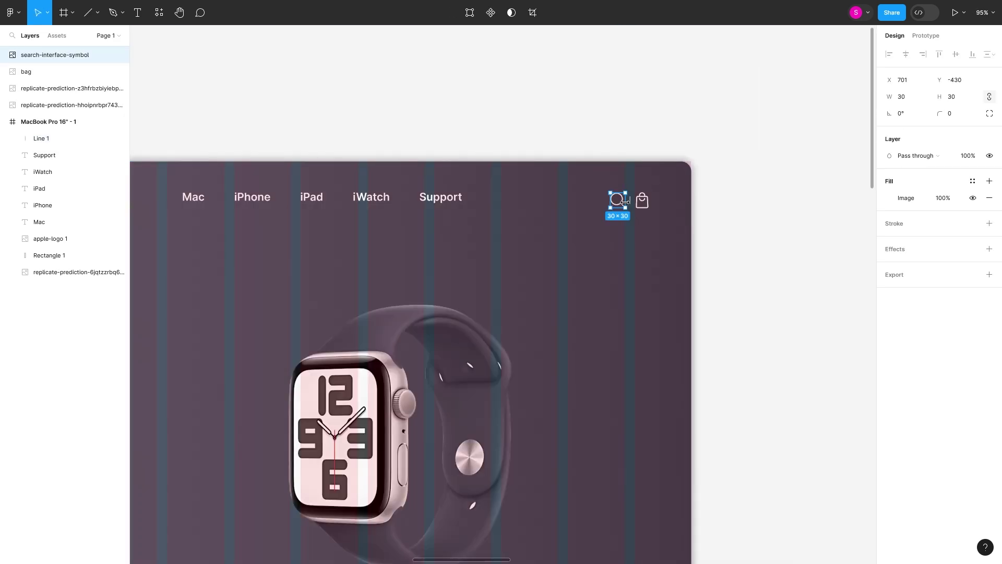
pyautogui.click(627, 201)
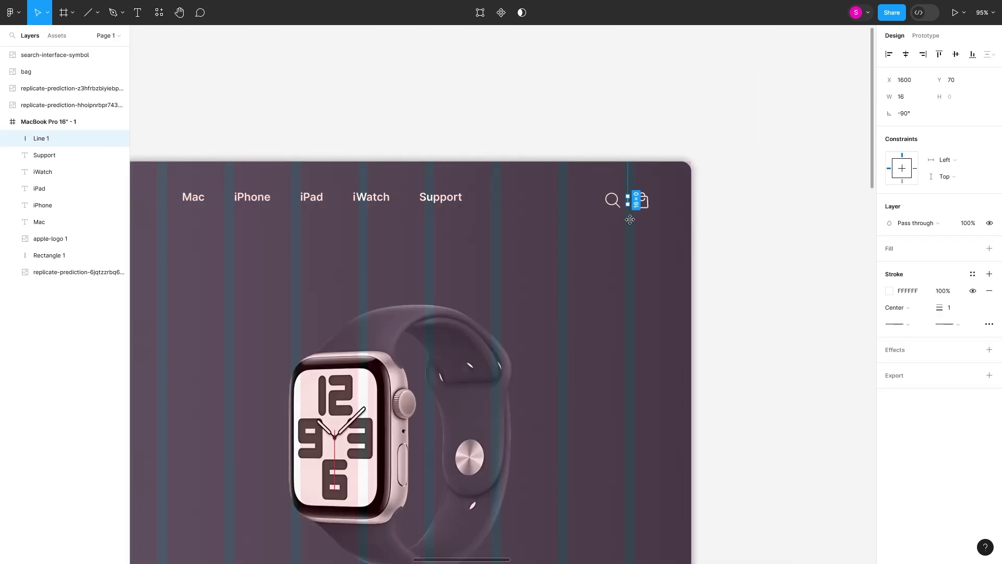
pyautogui.scroll(-3, 630, 219)
pyautogui.click(620, 210)
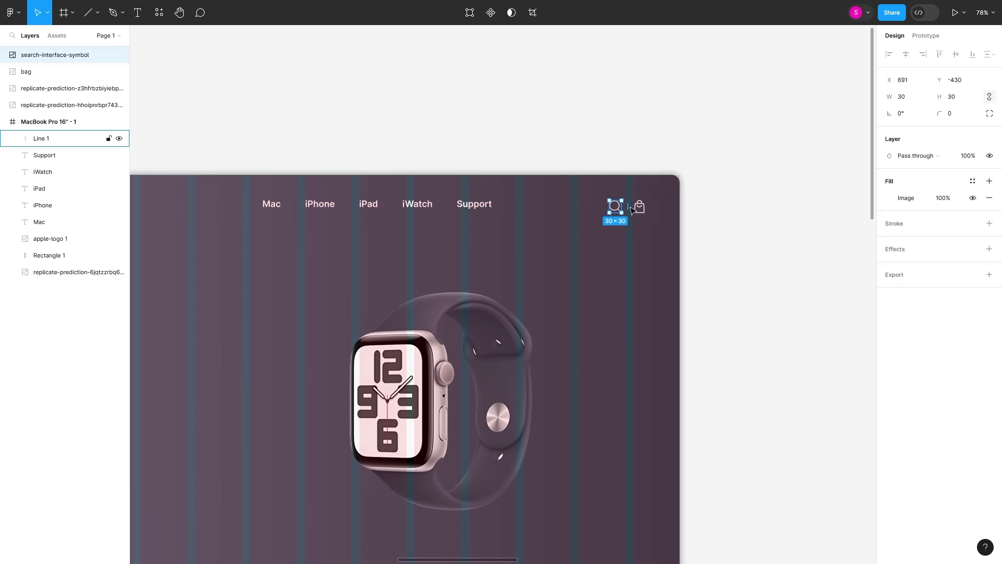
pyautogui.keyDown('shift'); pyautogui.click(631, 209); pyautogui.keyUp('shift')
pyautogui.keyDown('shift'); pyautogui.click(640, 208); pyautogui.keyUp('shift')
pyautogui.moveTo(639, 208); pyautogui.dragTo(626, 208)
pyautogui.click(585, 231)
# Step: Group the Mac, iPhone, iPad, iWatch and Support links together
pyautogui.scroll(-5, 584, 231)
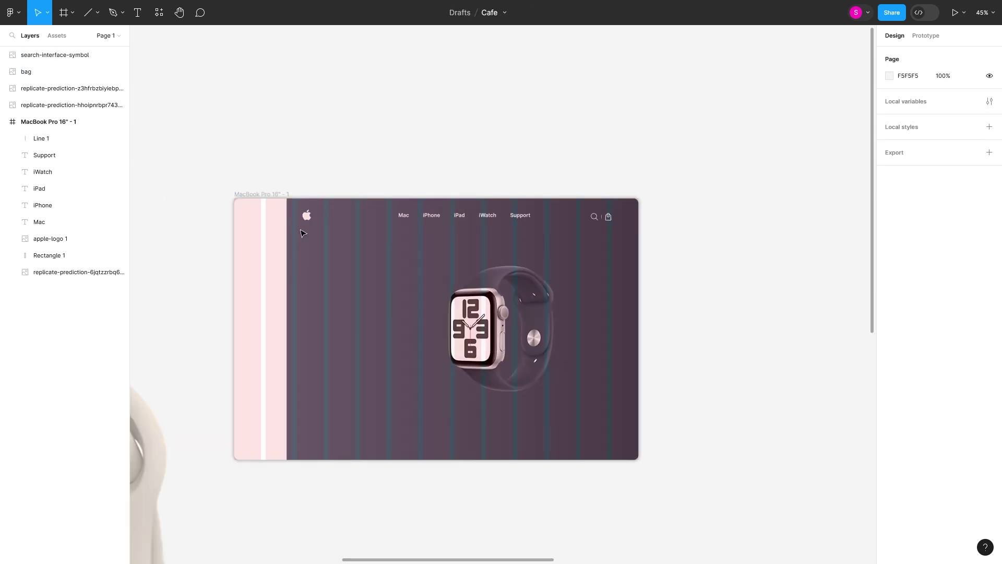
pyautogui.moveTo(302, 231); pyautogui.dragTo(614, 221)
pyautogui.moveTo(559, 258); pyautogui.dragTo(396, 214)
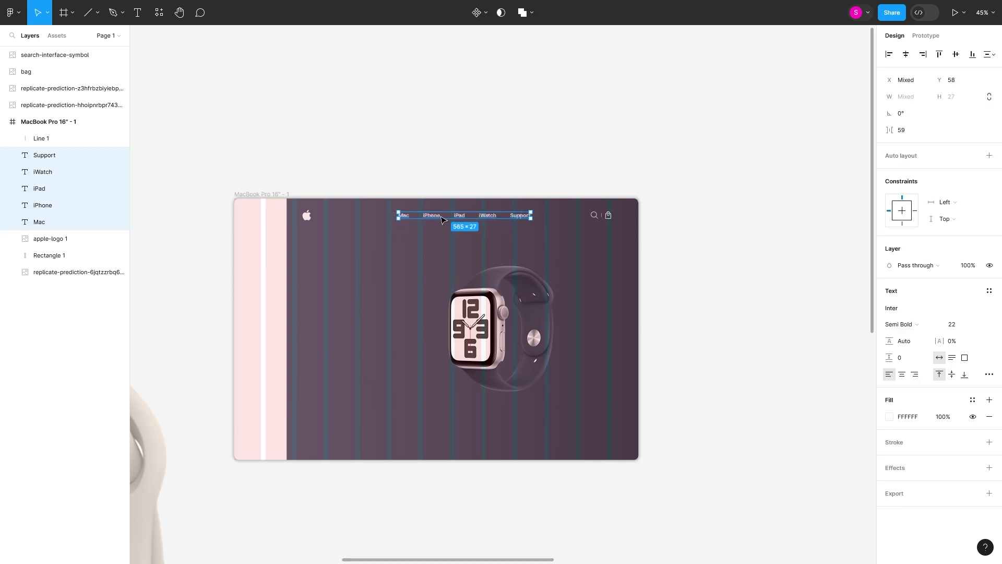
pyautogui.rightClick(434, 213)
pyautogui.click(488, 316)
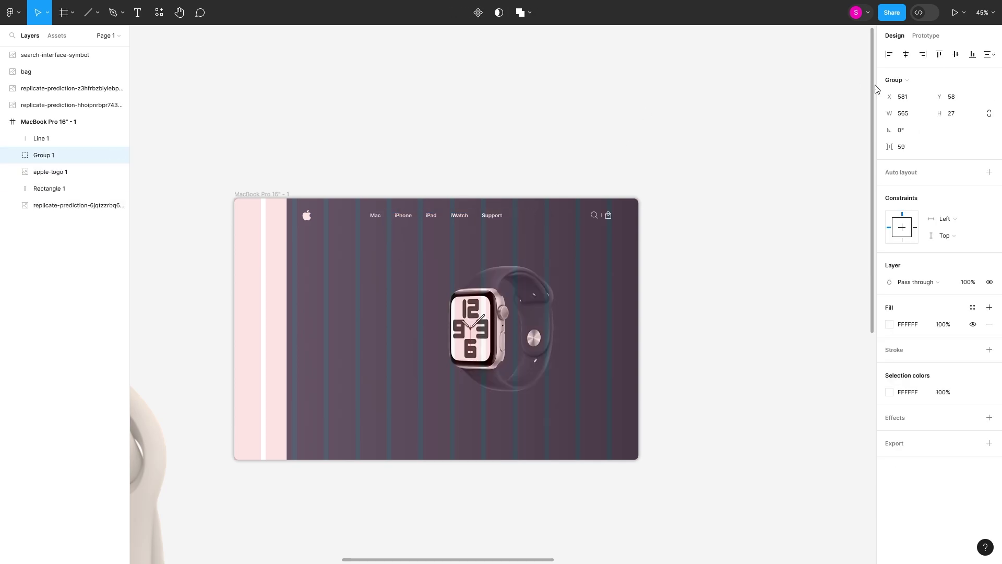
pyautogui.click(561, 225)
pyautogui.click(461, 220)
# Step: Narrow the pink left strip and group the logo, links and icons as Group 2
pyautogui.click(282, 275)
pyautogui.moveTo(286, 275); pyautogui.dragTo(277, 276)
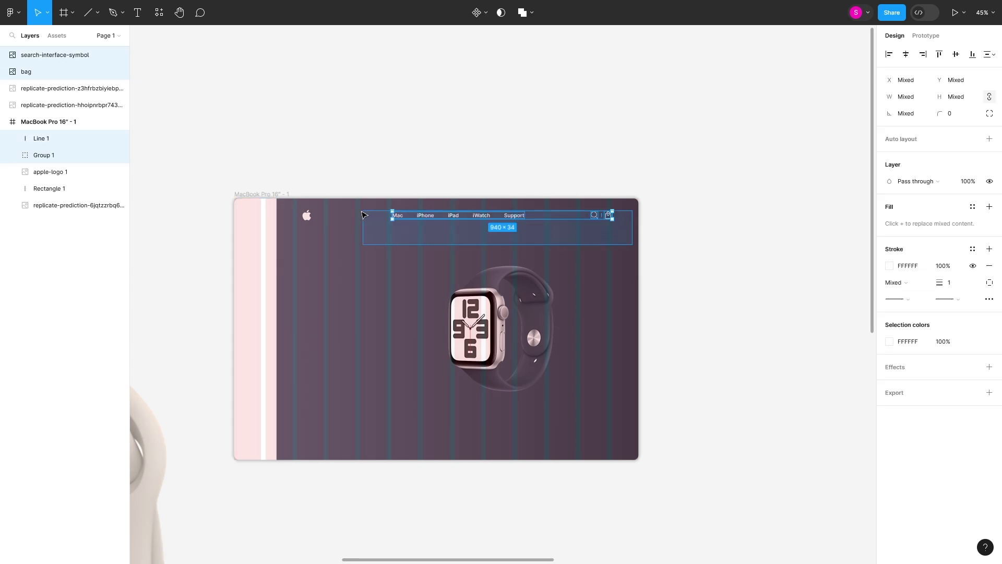
pyautogui.moveTo(621, 205); pyautogui.dragTo(293, 226)
pyautogui.hotkey('shift', 'Left')
pyautogui.hotkey('shift', 'Left')
pyautogui.press('Escape')
pyautogui.moveTo(614, 234); pyautogui.dragTo(292, 206)
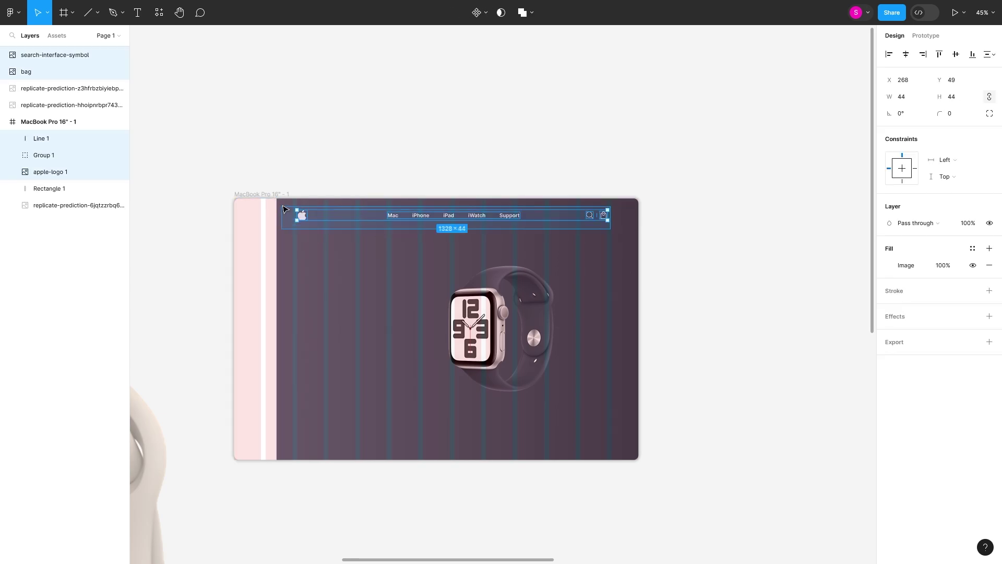
pyautogui.rightClick(491, 211)
pyautogui.click(545, 309)
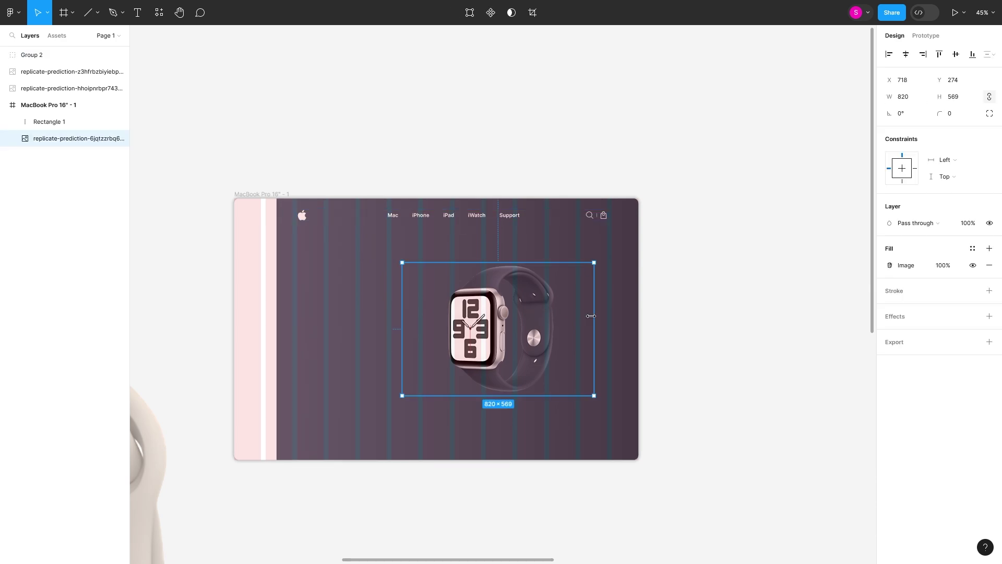
# Step: Trim the watch image to 492 wide and add 'The Perfect Moment' heading beside it
pyautogui.moveTo(593, 315)
pyautogui.mouseDown()
pyautogui.moveTo(515, 314)
pyautogui.moveTo(503, 327)
pyautogui.mouseUp()
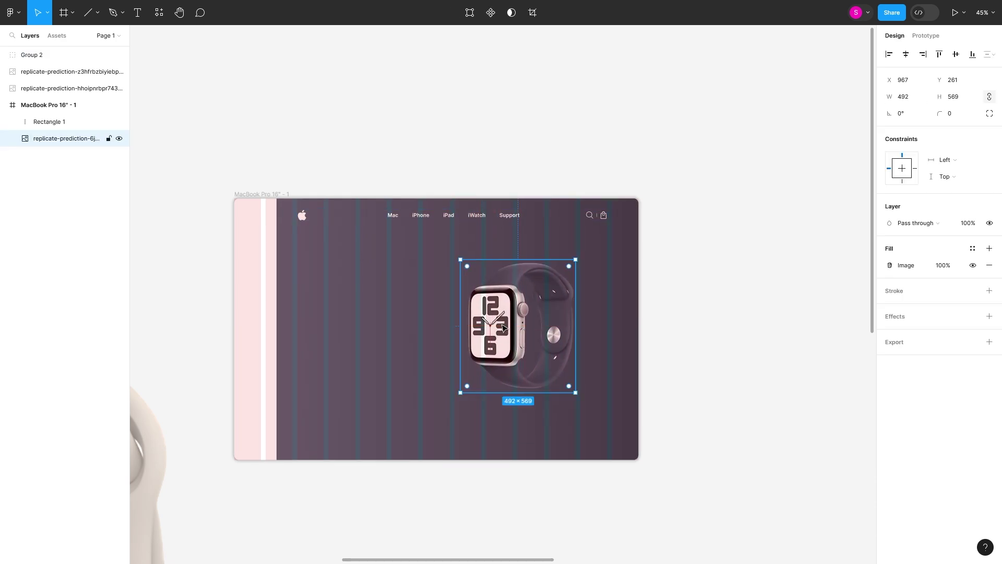
pyautogui.click(140, 12)
pyautogui.click(308, 280)
pyautogui.write('The Perfect Moment')
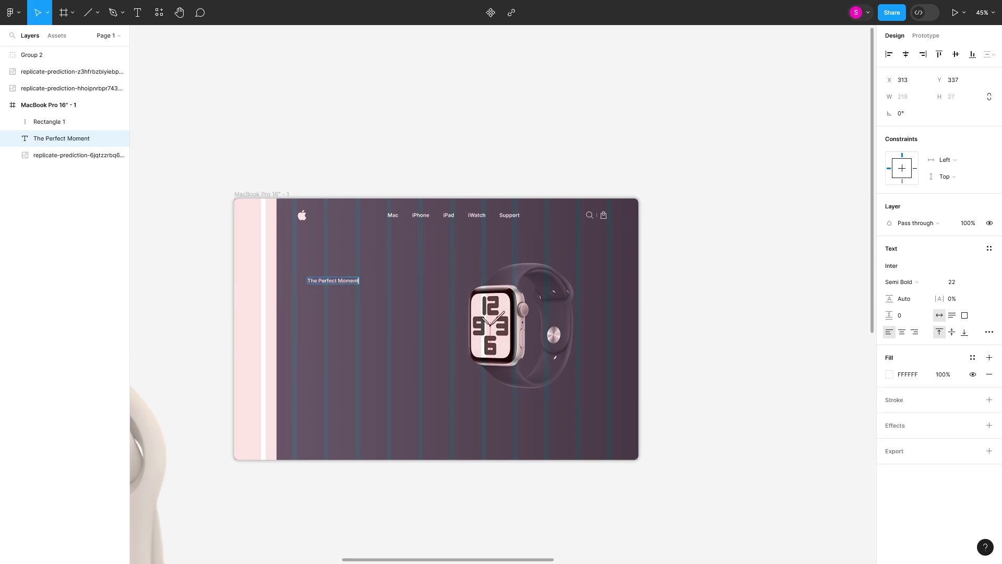
pyautogui.press('Escape')
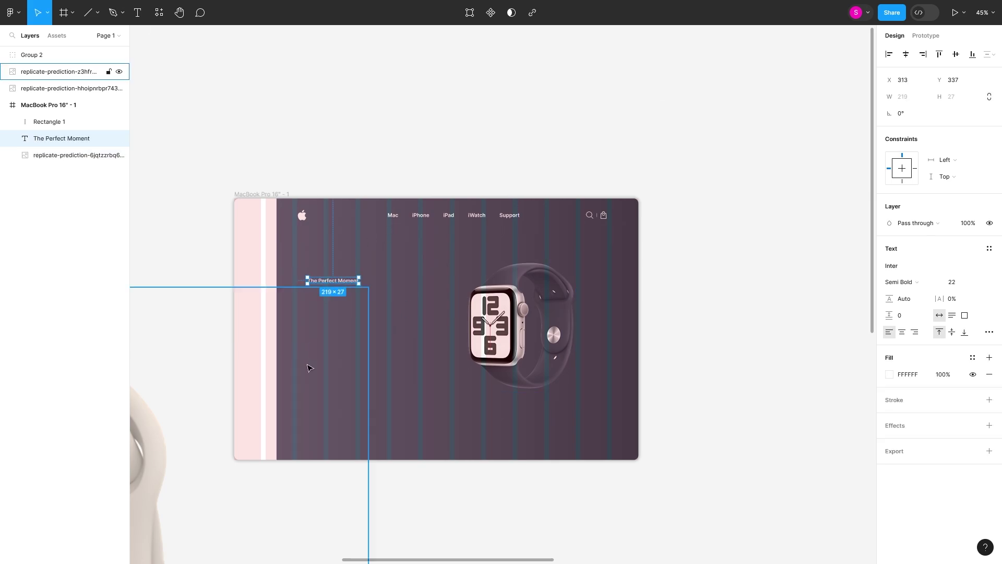
# Step: Copy the heading below as 'Between Past And Feature' and enlarge the heading's font size
pyautogui.moveTo(334, 281); pyautogui.dragTo(408, 310)
pyautogui.write('Between Past And Feature')
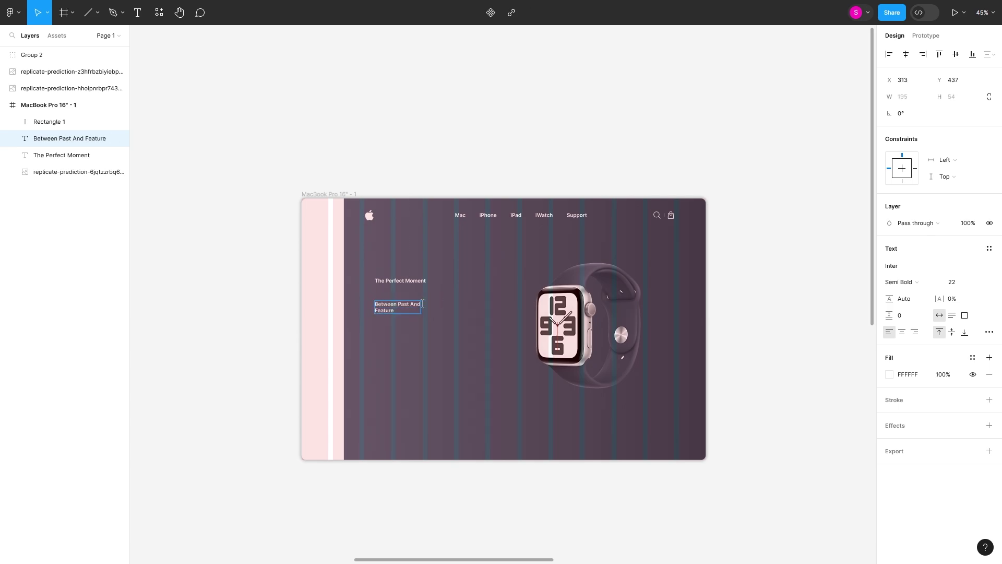
pyautogui.click(416, 278)
pyautogui.hotkey('shift', 'Up')
pyautogui.hotkey('shift', 'Up')
pyautogui.hotkey('shift', 'Up')
# Step: Make the heading Bold and the subtitle Light 72, aligning both to the left
pyautogui.click(905, 282)
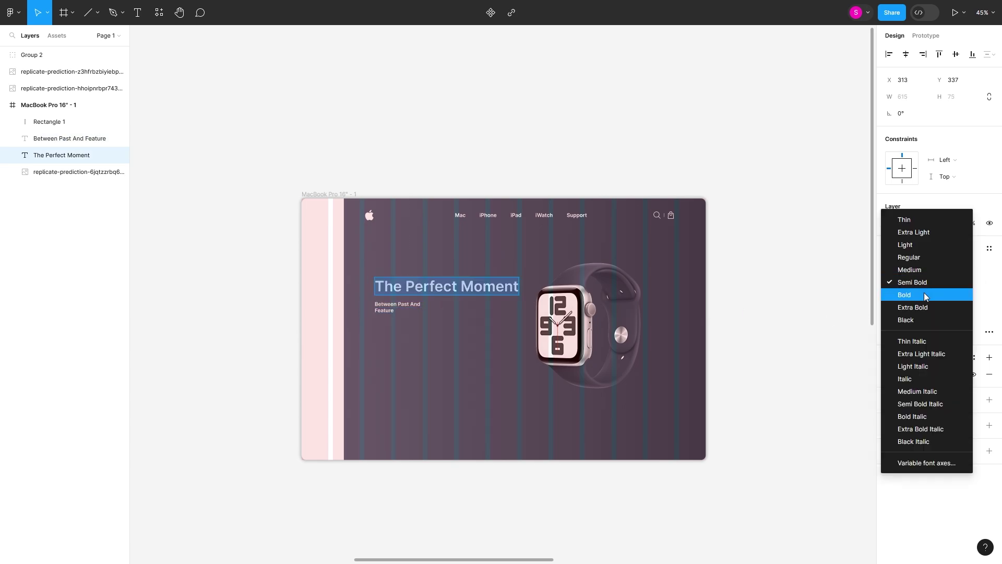
pyautogui.click(925, 307)
pyautogui.click(375, 313)
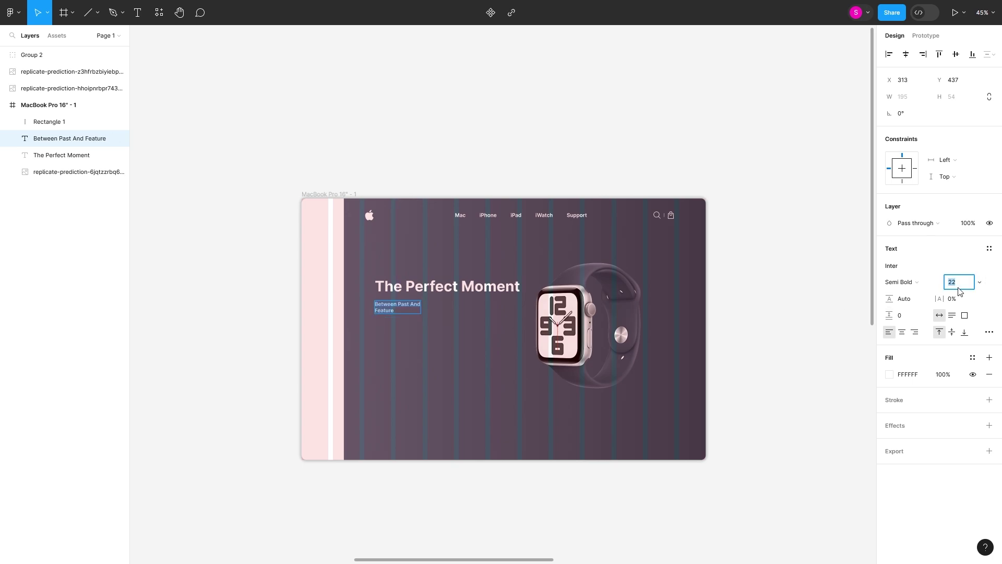
pyautogui.hotkey('shift', 'Up')
pyautogui.hotkey('shift', 'Up')
pyautogui.hotkey('shift', 'Up')
pyautogui.click(903, 281)
pyautogui.click(917, 244)
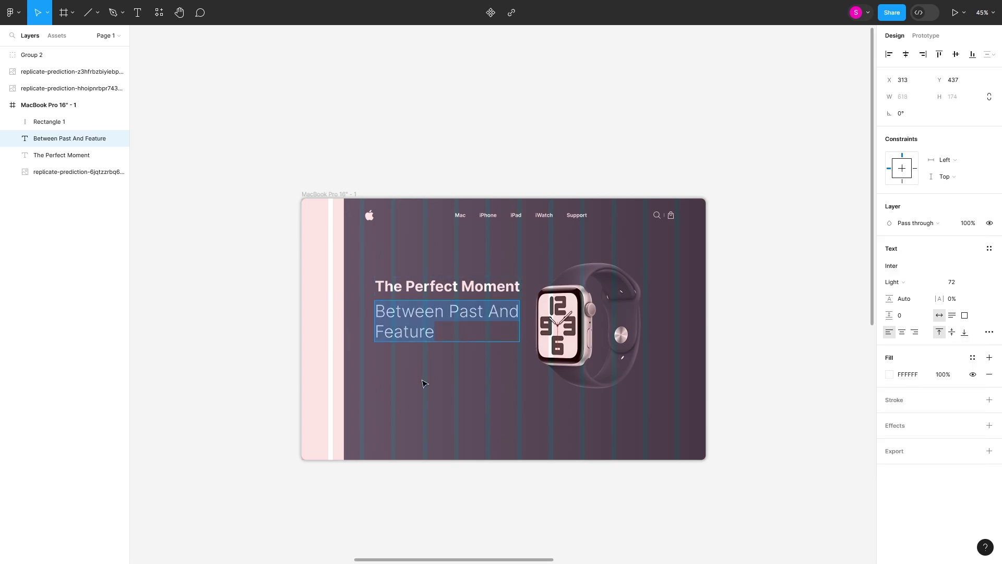
pyautogui.moveTo(423, 324); pyautogui.dragTo(412, 324)
pyautogui.moveTo(443, 286); pyautogui.dragTo(432, 294)
pyautogui.press('Escape')
# Step: Add a period after 'Feature' in the subtitle
pyautogui.click(413, 339)
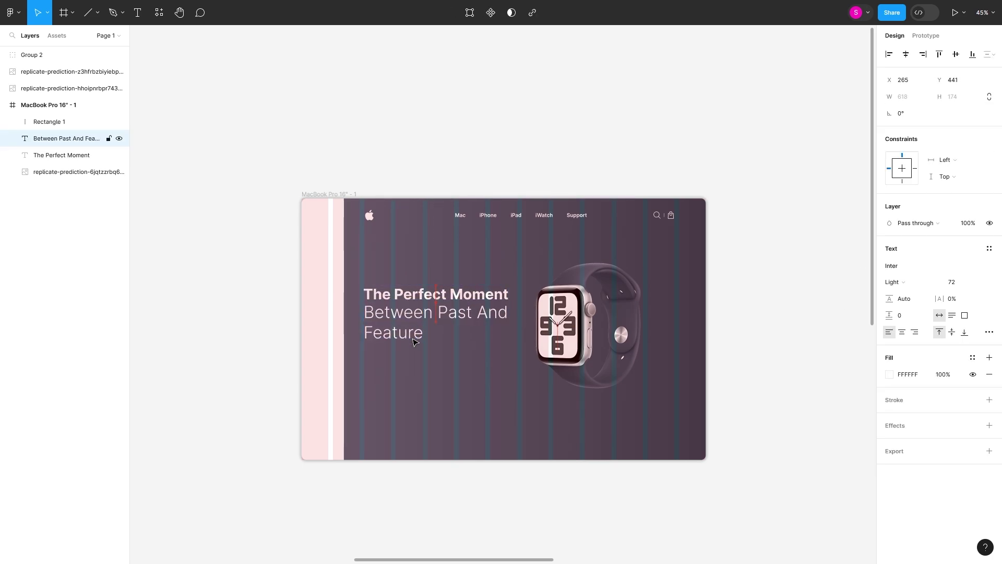
pyautogui.doubleClick(426, 339)
pyautogui.click(423, 334)
pyautogui.write('.')
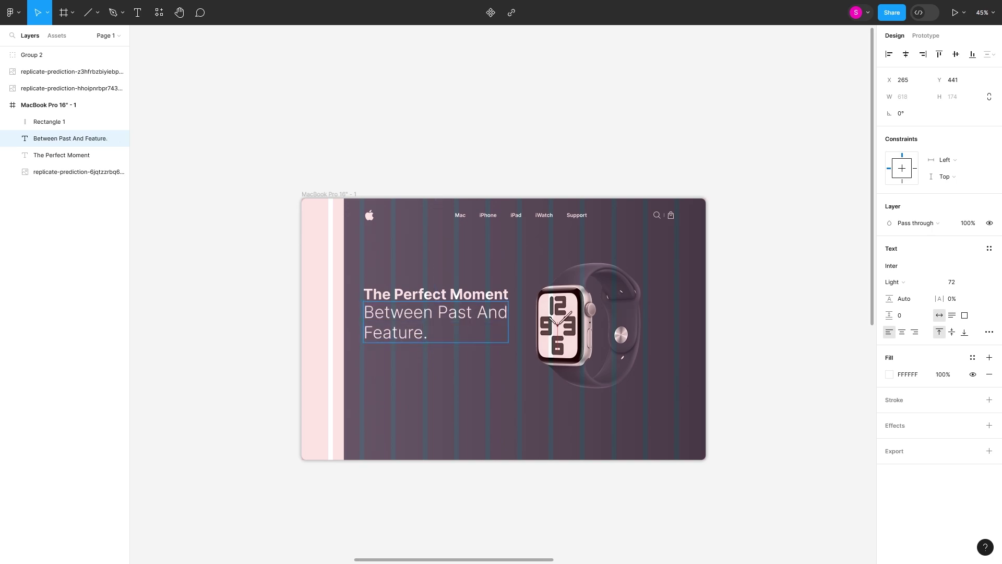
# Step: Duplicate the heading below the subtitle and start retyping it as 'Buy Now'
pyautogui.click(420, 297)
pyautogui.moveTo(420, 301); pyautogui.dragTo(420, 371)
pyautogui.press('Return')
pyautogui.write('Buy Now')
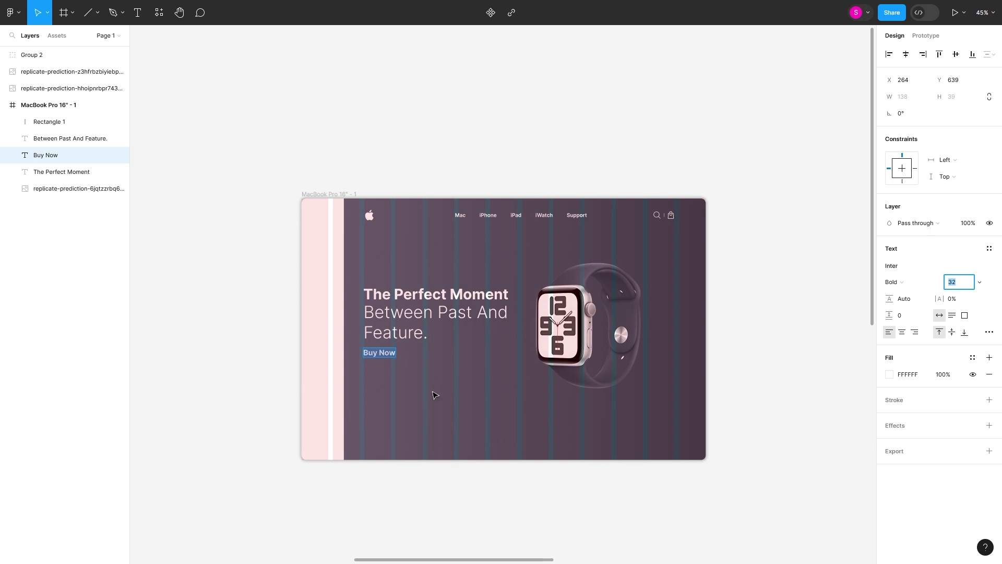
# Step: Draw a rectangle under the Buy Now text and layer the text above it
pyautogui.click(97, 12)
pyautogui.click(63, 39)
pyautogui.moveTo(365, 374); pyautogui.dragTo(423, 393)
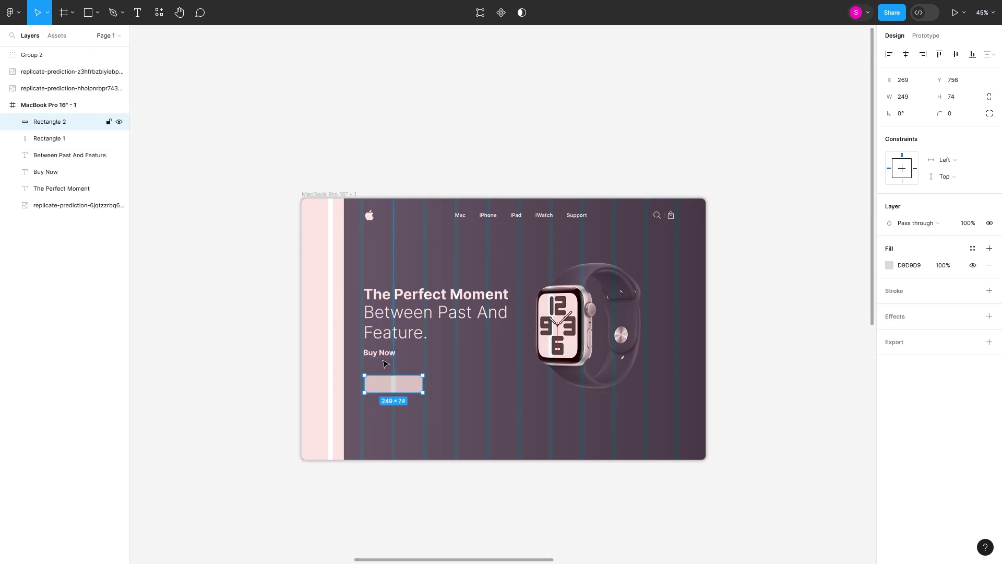
pyautogui.moveTo(384, 354); pyautogui.dragTo(399, 384)
pyautogui.hotkey('ctrl', 'shift', ']')
# Step: Give the rectangle no fill, a white outline and radius 35, then move the button up
pyautogui.click(412, 389)
pyautogui.click(988, 265)
pyautogui.click(989, 274)
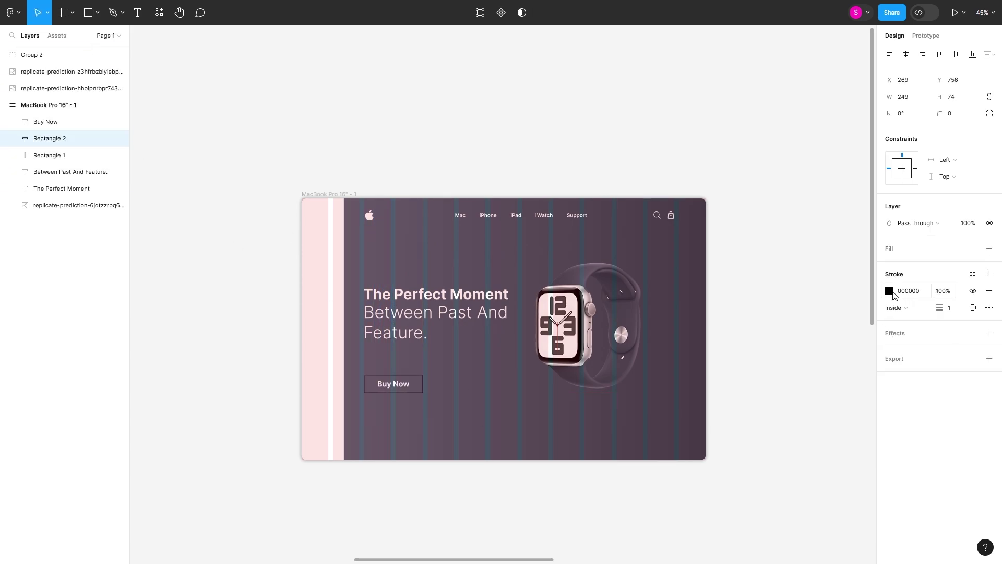
pyautogui.click(889, 291)
pyautogui.click(755, 293)
pyautogui.click(958, 114)
pyautogui.write('35')
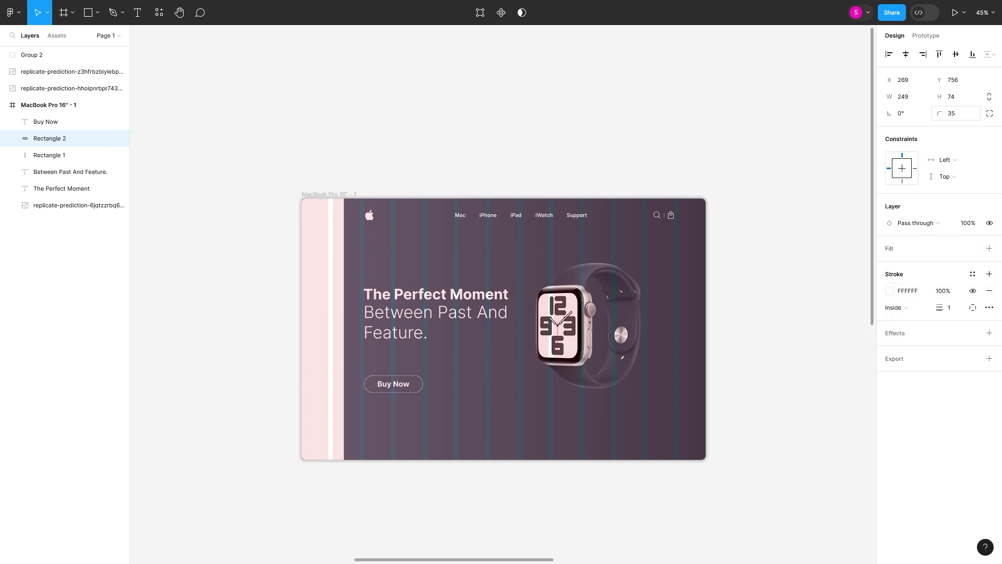
pyautogui.keyDown('shift'); pyautogui.click(390, 385); pyautogui.keyUp('shift')
pyautogui.moveTo(390, 385); pyautogui.dragTo(390, 360)
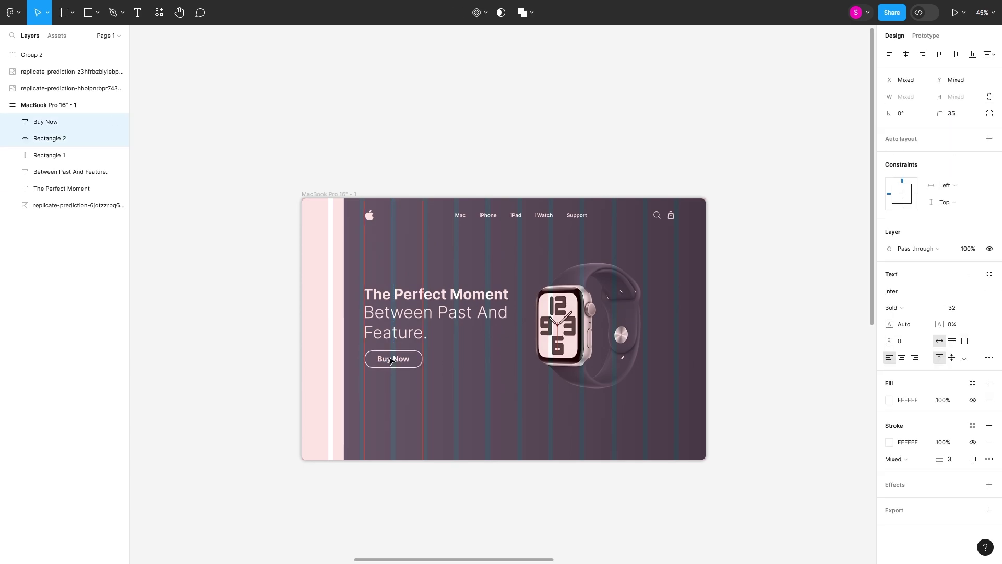
pyautogui.press('Escape')
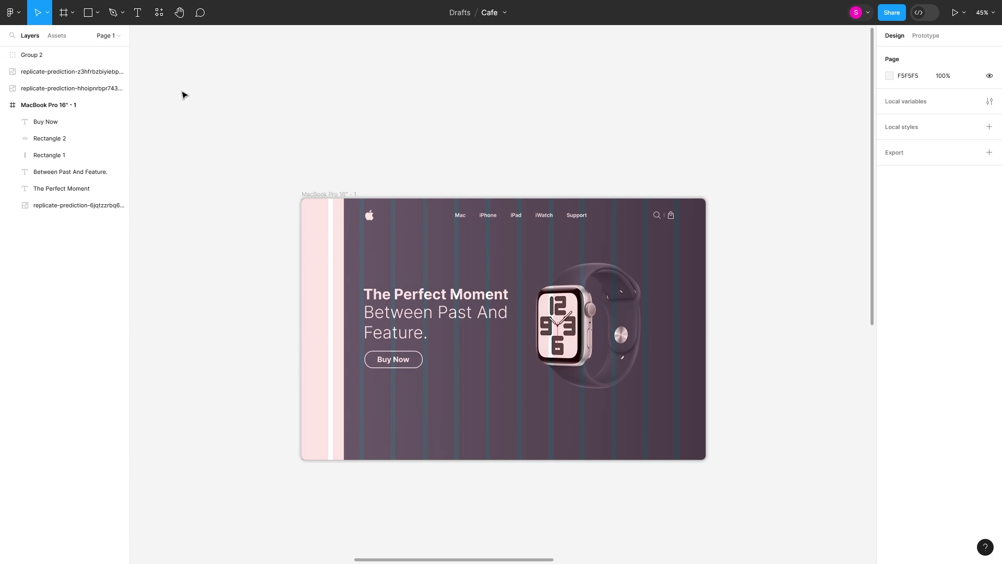
# Step: Draw a short left arrow at the bottom left and add a flipped copy pointing right
pyautogui.click(97, 13)
pyautogui.click(57, 69)
pyautogui.keyDown('ctrl'); pyautogui.scroll(3, 394, 416); pyautogui.keyUp('ctrl')
pyautogui.moveTo(371, 460); pyautogui.dragTo(358, 459)
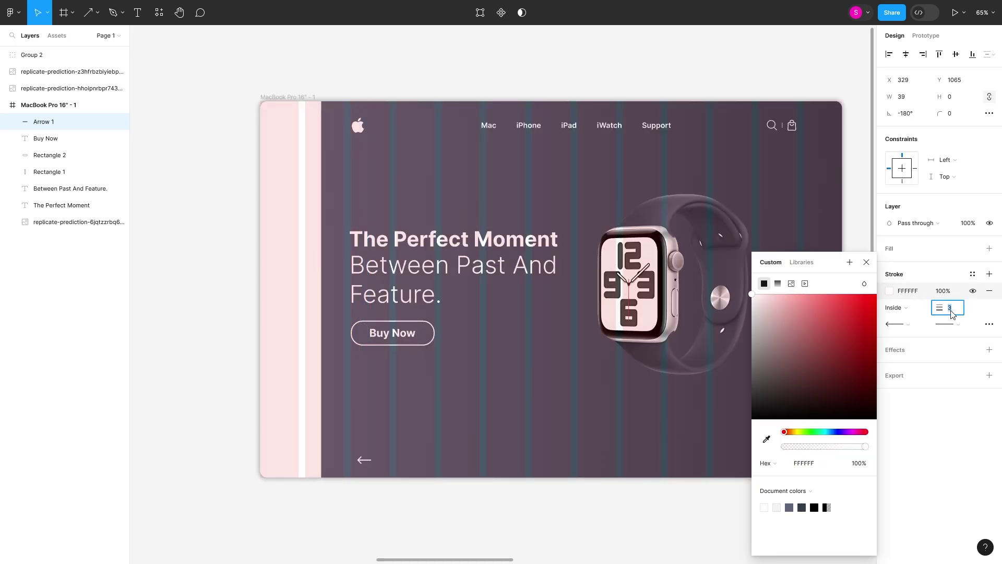
pyautogui.press('Escape')
pyautogui.press('Escape')
pyautogui.click(365, 460)
pyautogui.moveTo(365, 460); pyautogui.dragTo(382, 460)
pyautogui.press('Escape')
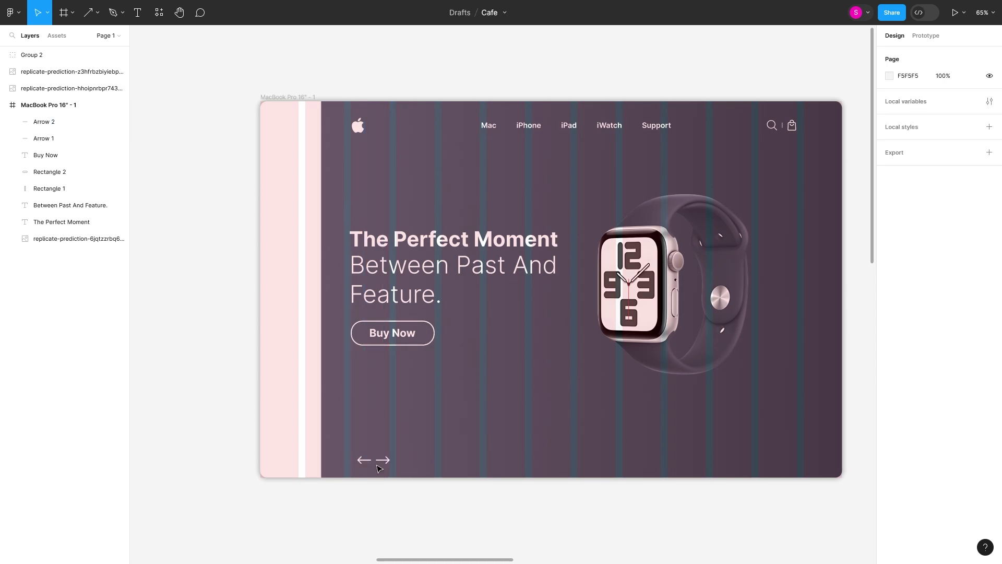
pyautogui.click(365, 460)
# Step: Make the Buy Now text medium weight
pyautogui.click(393, 337)
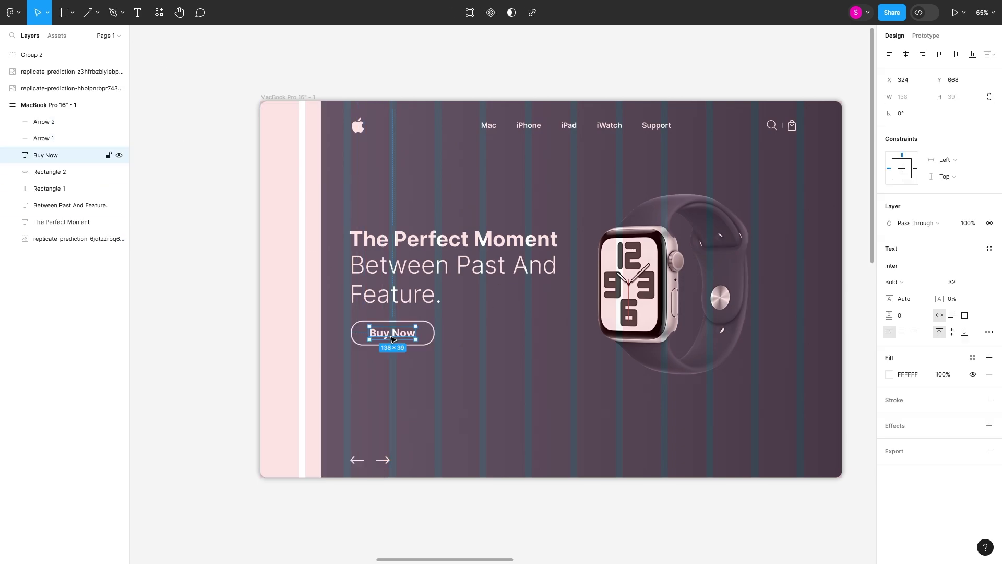
pyautogui.click(894, 281)
pyautogui.click(911, 256)
# Step: Draw a short white vertical divider line between the two arrows
pyautogui.click(98, 12)
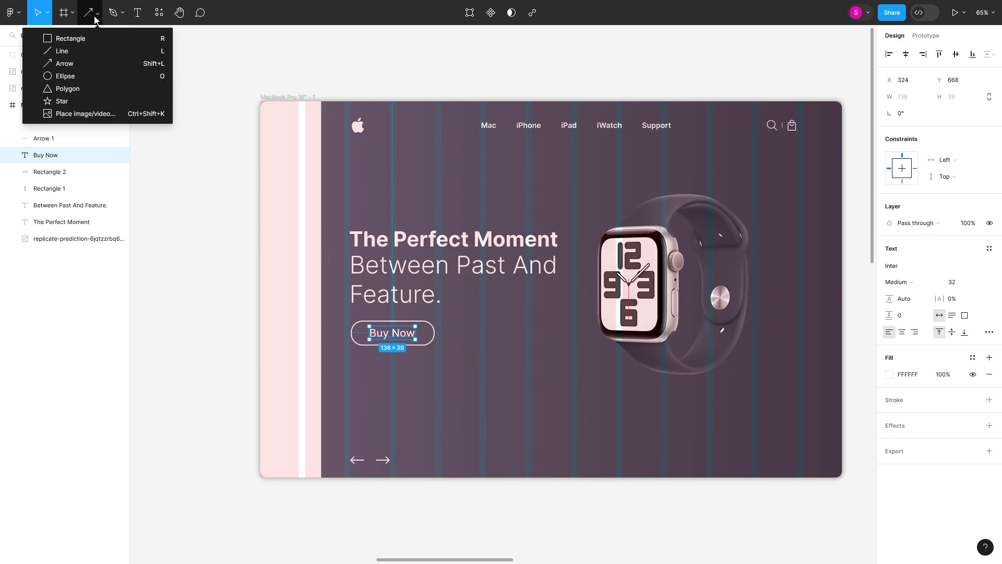
pyautogui.click(66, 49)
pyautogui.moveTo(369, 457); pyautogui.dragTo(370, 470)
pyautogui.scroll(5, 366, 469)
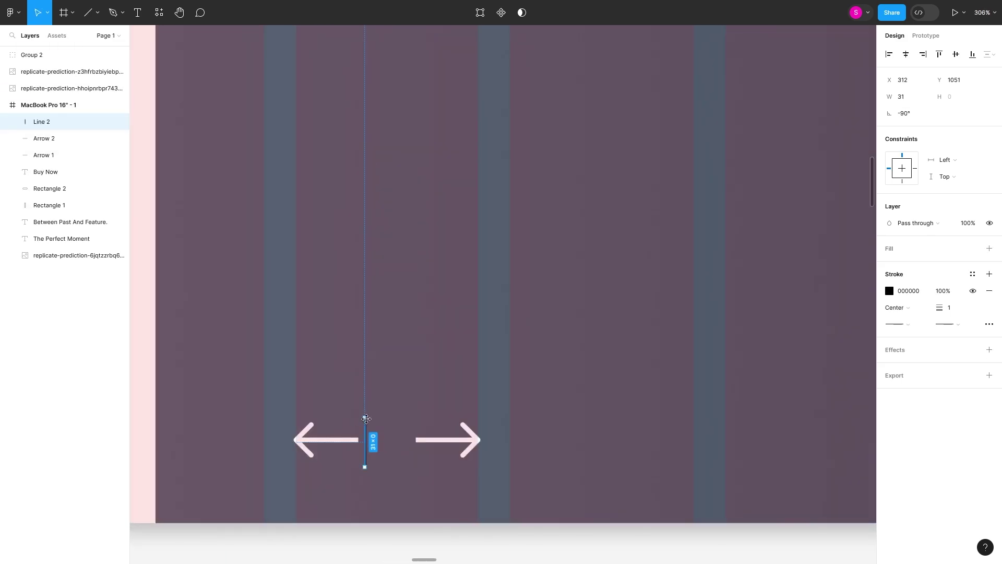
pyautogui.click(889, 291)
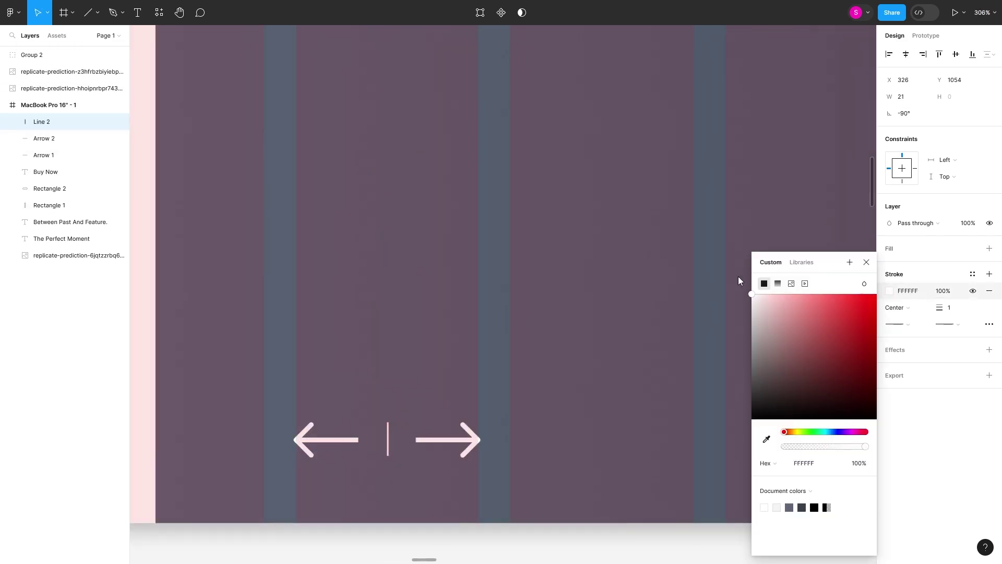
pyautogui.click(948, 307)
pyautogui.write('2')
pyautogui.click(534, 442)
pyautogui.hotkey('shift', '1')
# Step: Group the Buy Now text with its outline into Group 3
pyautogui.click(410, 462)
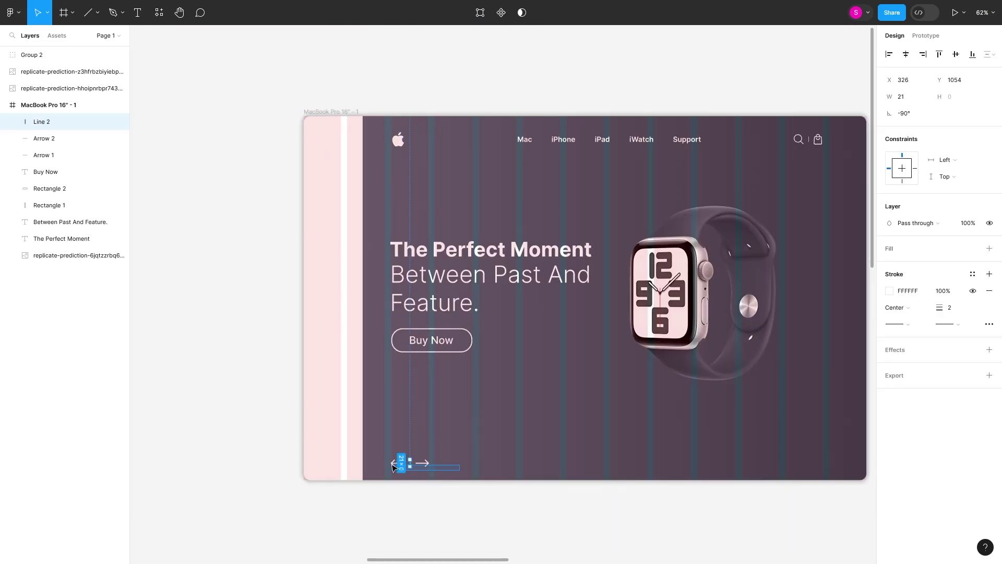
pyautogui.click(640, 491)
pyautogui.moveTo(564, 478); pyautogui.dragTo(393, 457)
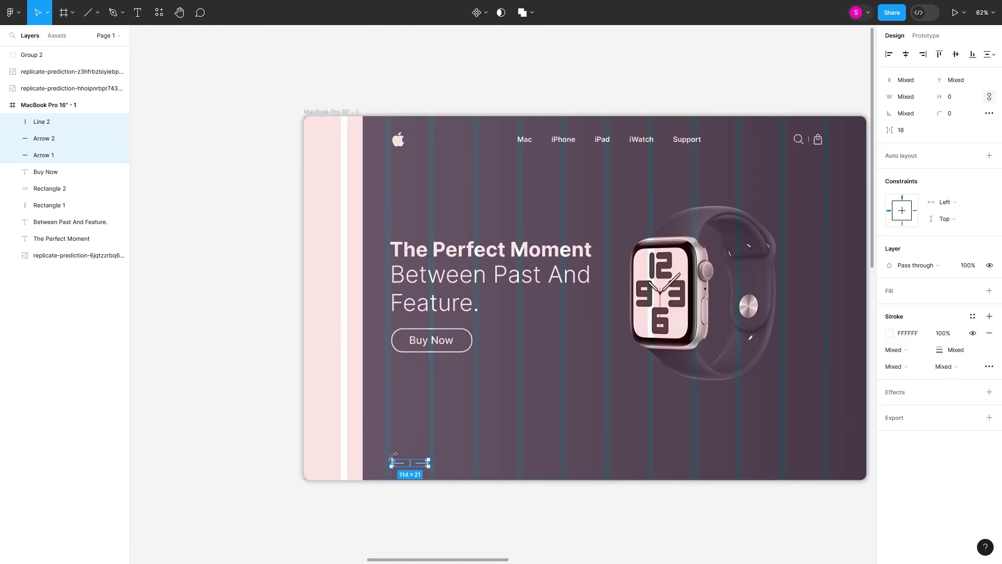
pyautogui.moveTo(386, 413); pyautogui.dragTo(412, 334)
pyautogui.rightClick(412, 334)
pyautogui.click(480, 383)
pyautogui.moveTo(598, 360); pyautogui.dragTo(416, 207)
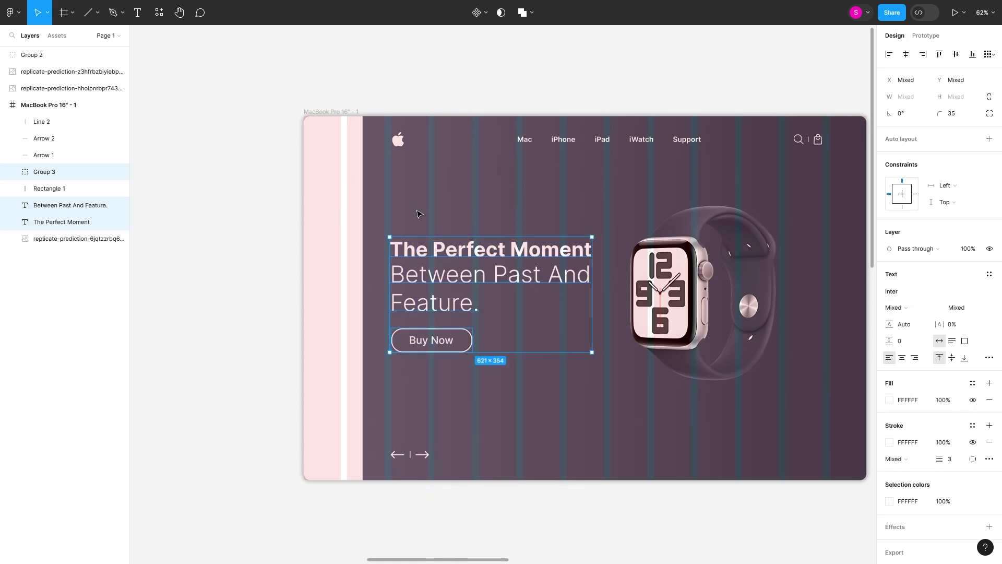
# Step: Draw a small 22×22 circle right of the watch and duplicate it into a column
pyautogui.press('Escape')
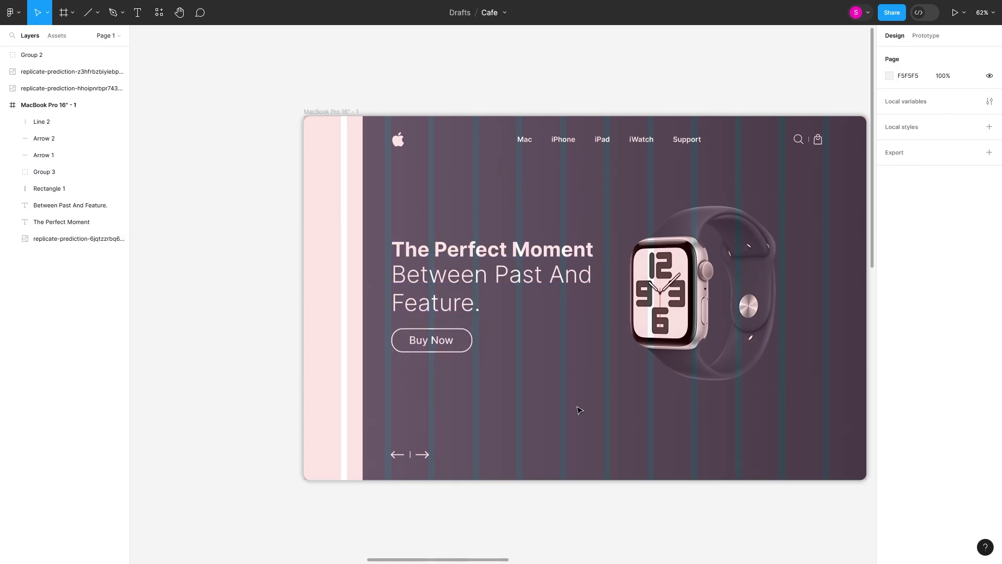
pyautogui.click(97, 19)
pyautogui.click(65, 76)
pyautogui.scroll(5, 587, 264)
pyautogui.scroll(3, 574, 240)
pyautogui.moveTo(565, 231); pyautogui.dragTo(576, 242)
pyautogui.hotkey('ctrl', 'd')
pyautogui.hotkey('ctrl', 'd')
pyautogui.hotkey('ctrl', 'd')
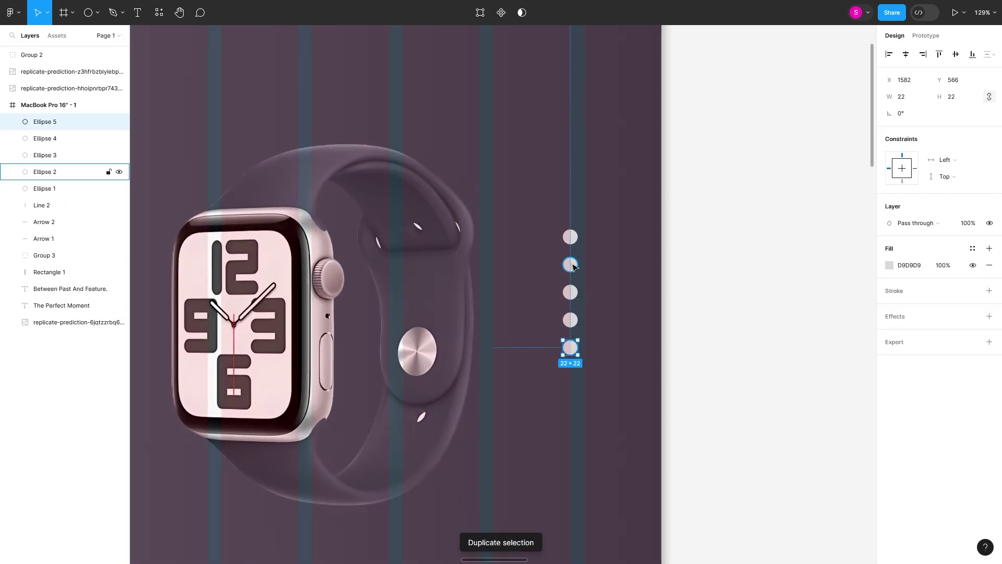
pyautogui.hotkey('ctrl', 'd')
# Step: Enlarge the top circle to 30 and fill the circles white
pyautogui.moveTo(589, 360)
pyautogui.mouseDown()
pyautogui.moveTo(556, 251)
pyautogui.moveTo(575, 240)
pyautogui.mouseUp()
pyautogui.click(889, 266)
pyautogui.click(768, 292)
pyautogui.click(570, 236)
pyautogui.click(889, 265)
pyautogui.click(752, 294)
# Step: Add a dark inner dot inside the top circle
pyautogui.press('o')
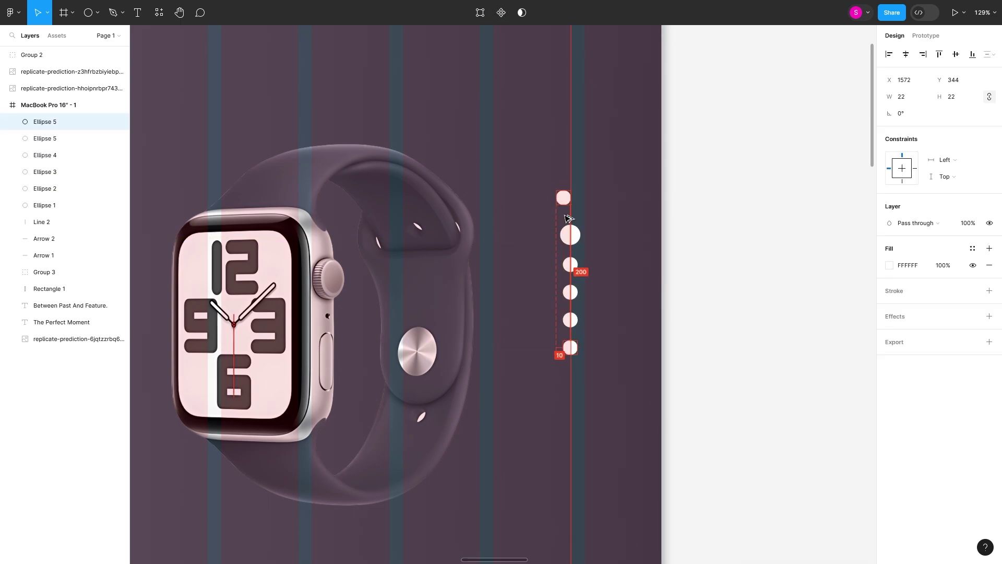
pyautogui.click(889, 265)
pyautogui.moveTo(783, 365); pyautogui.dragTo(740, 501)
# Step: Group all the dots as Group 4 and shrink the group slightly
pyautogui.moveTo(587, 366); pyautogui.dragTo(572, 237)
pyautogui.rightClick(571, 238)
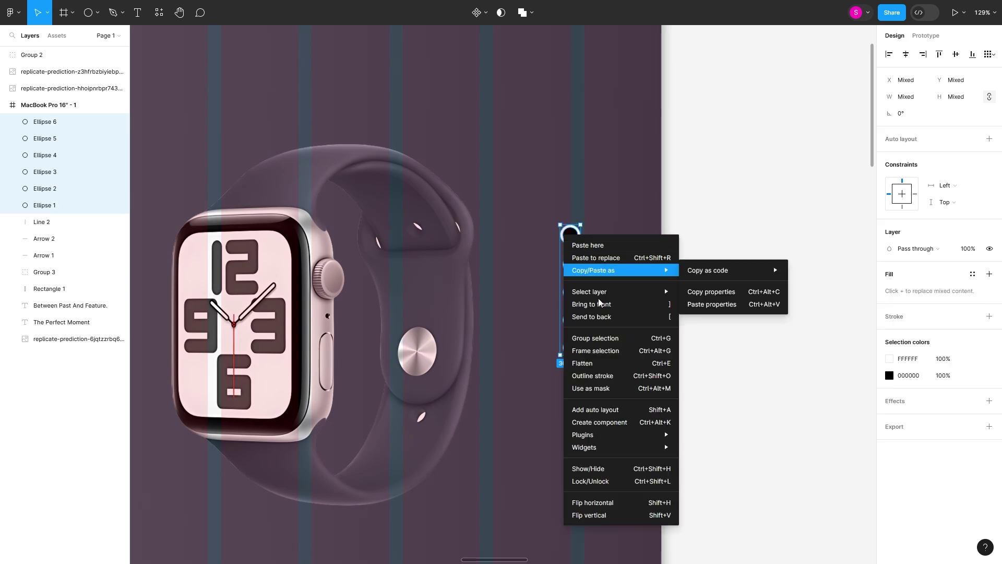
pyautogui.click(609, 338)
pyautogui.scroll(-5, 757, 150)
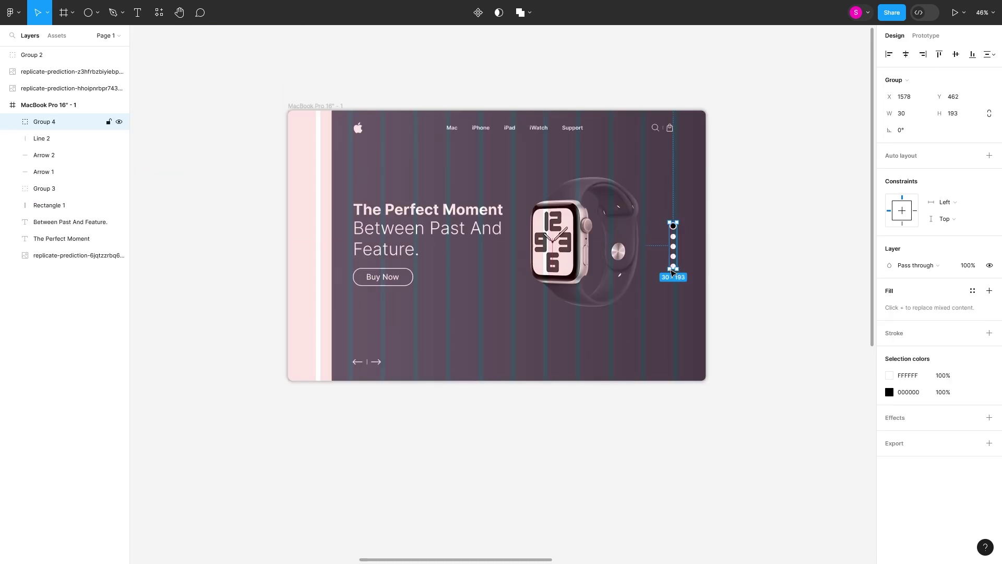
pyautogui.scroll(5, 674, 271)
pyautogui.moveTo(675, 264); pyautogui.dragTo(676, 241)
pyautogui.scroll(-5, 673, 251)
pyautogui.press('Escape')
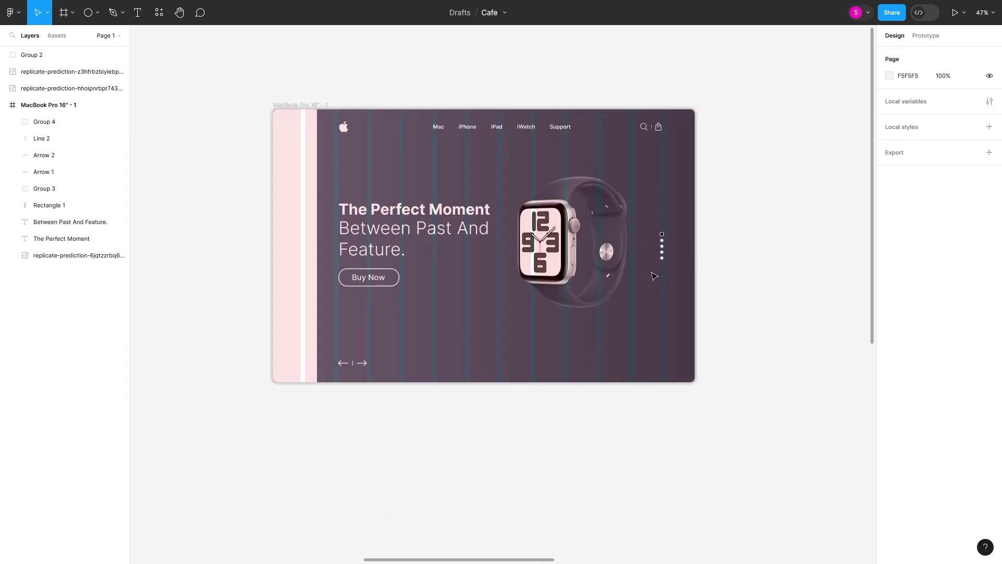
# Step: Draw three short lines at the top of the pink strip and lock the background strip
pyautogui.click(98, 12)
pyautogui.click(112, 48)
pyautogui.scroll(8, 208, 151)
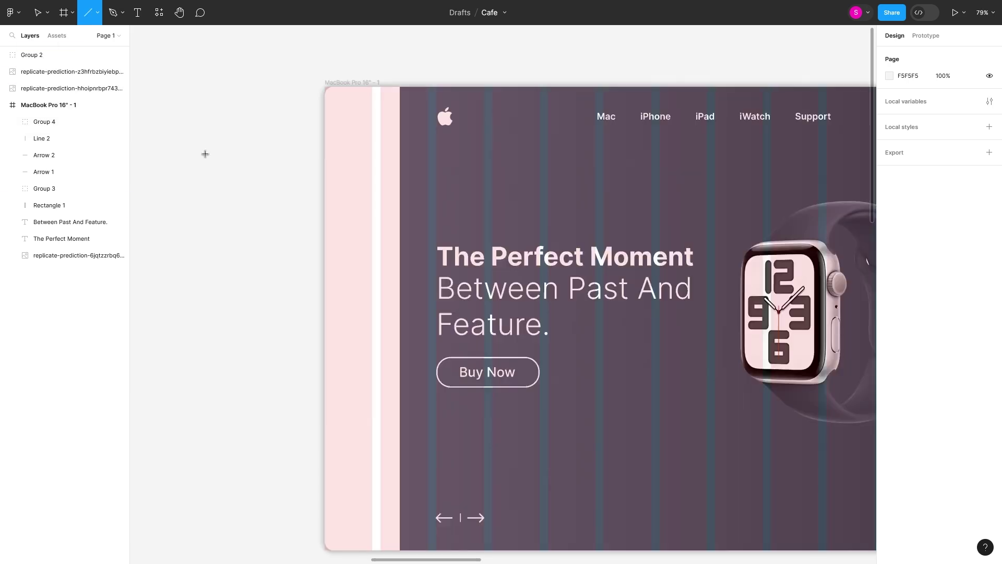
pyautogui.moveTo(396, 151)
pyautogui.mouseDown()
pyautogui.moveTo(441, 151)
pyautogui.moveTo(428, 166)
pyautogui.mouseUp()
pyautogui.moveTo(428, 166); pyautogui.dragTo(432, 182)
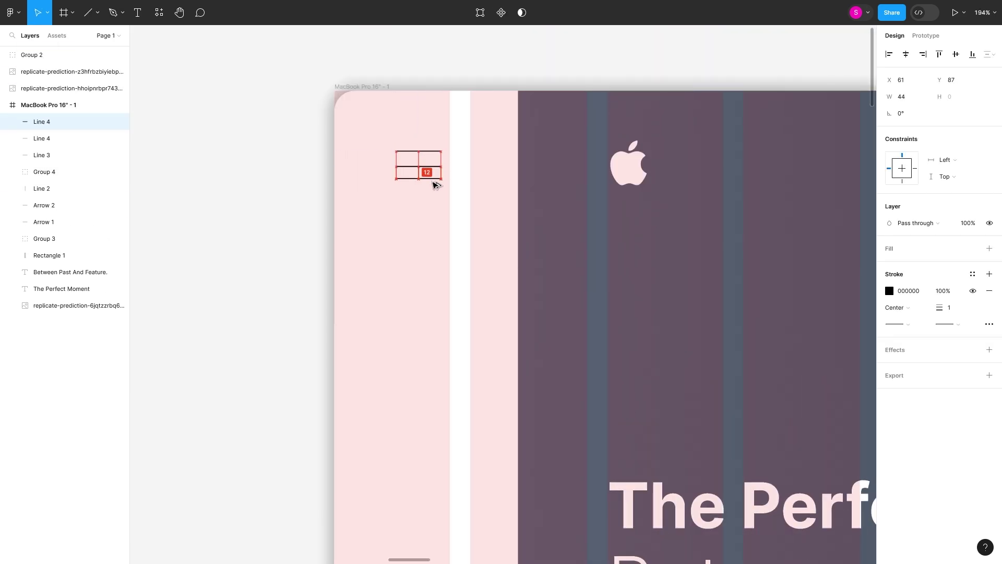
pyautogui.doubleClick(422, 146)
pyautogui.press('Escape')
pyautogui.hotkey('ctrl', 'shift', 'l')
# Step: Give the three lines 4-px rounded strokes in colour 576273, shortening the middle line
pyautogui.moveTo(443, 236); pyautogui.dragTo(337, 92)
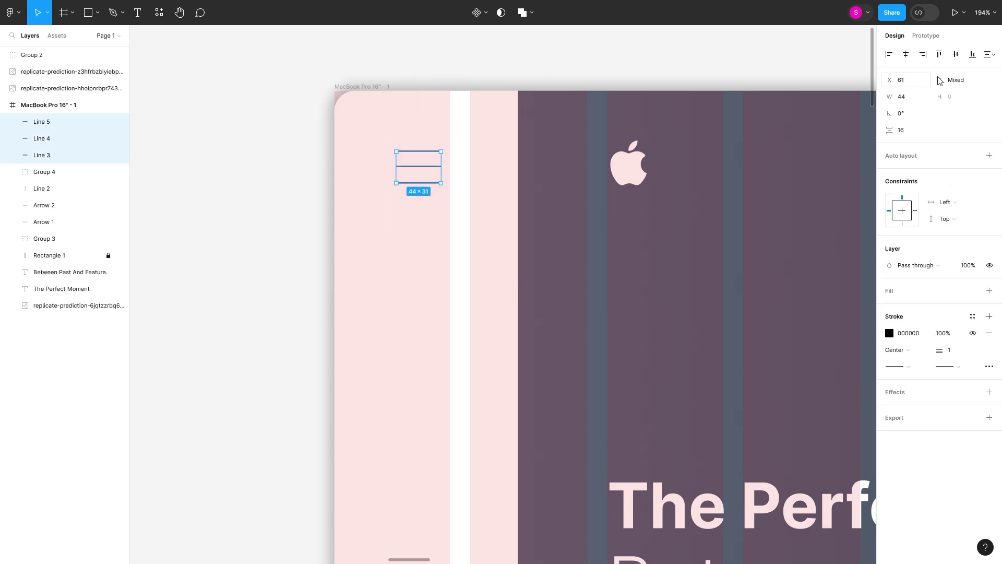
pyautogui.click(953, 351)
pyautogui.press('Up')
pyautogui.click(896, 365)
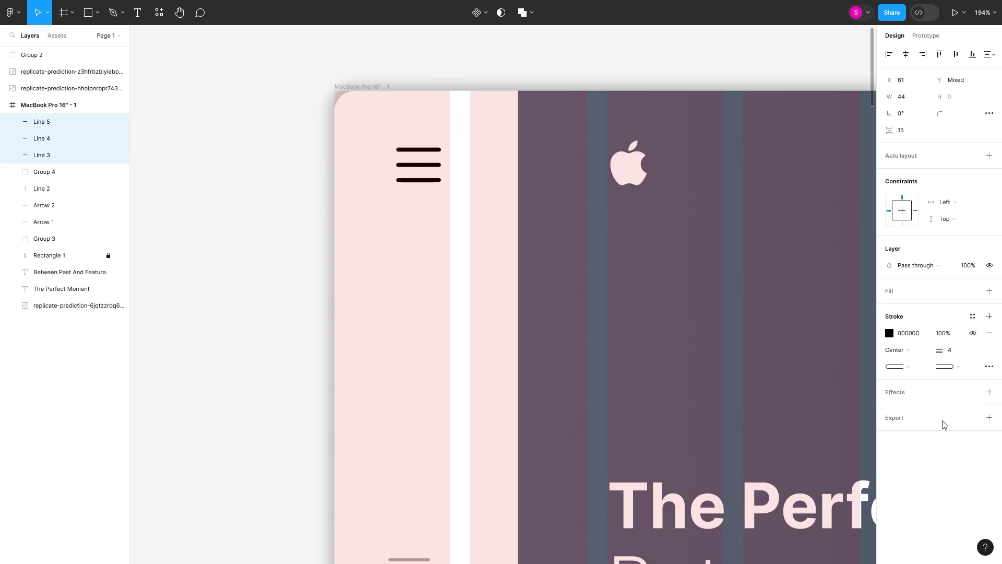
pyautogui.click(433, 169)
pyautogui.moveTo(441, 165); pyautogui.dragTo(425, 165)
pyautogui.keyDown('shift'); pyautogui.click(427, 180); pyautogui.keyUp('shift')
pyautogui.keyDown('shift'); pyautogui.click(427, 150); pyautogui.keyUp('shift')
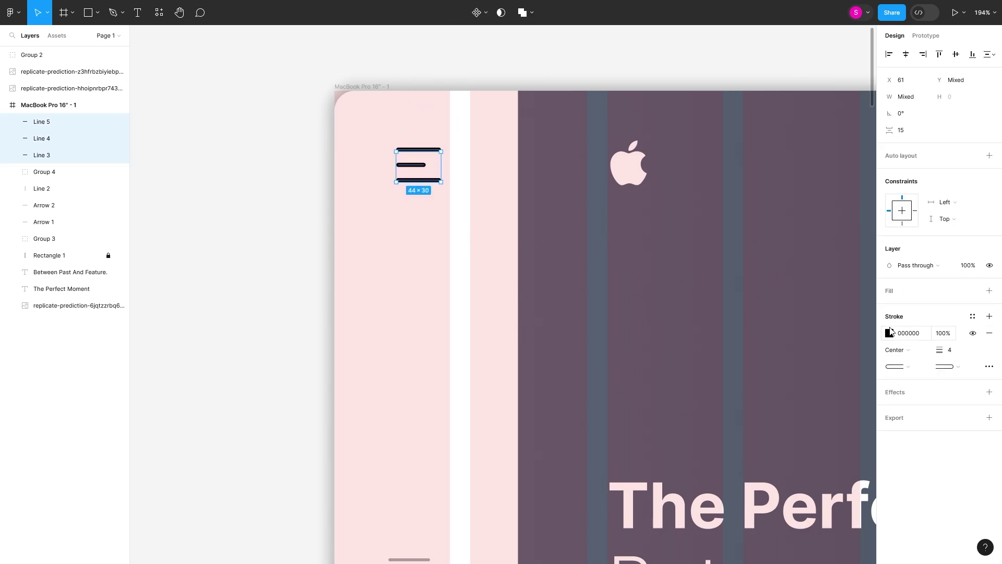
pyautogui.click(889, 333)
pyautogui.press('Escape')
pyautogui.press('Escape')
# Step: Group the three menu lines into one icon, Group 5
pyautogui.scroll(-5, 392, 248)
pyautogui.moveTo(391, 248); pyautogui.dragTo(388, 226)
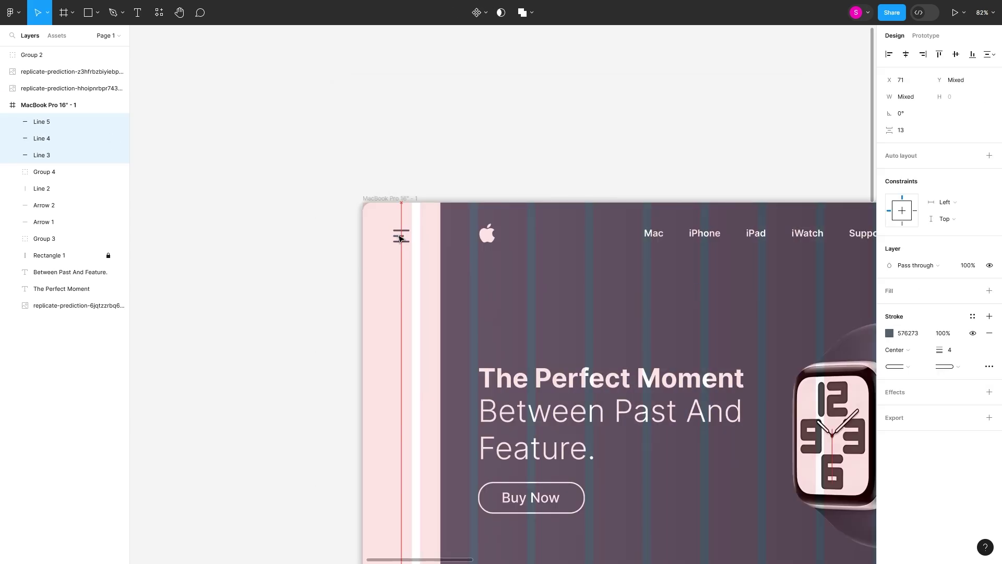
pyautogui.rightClick(404, 241)
pyautogui.click(412, 358)
pyautogui.press('Escape')
pyautogui.scroll(-3, 407, 351)
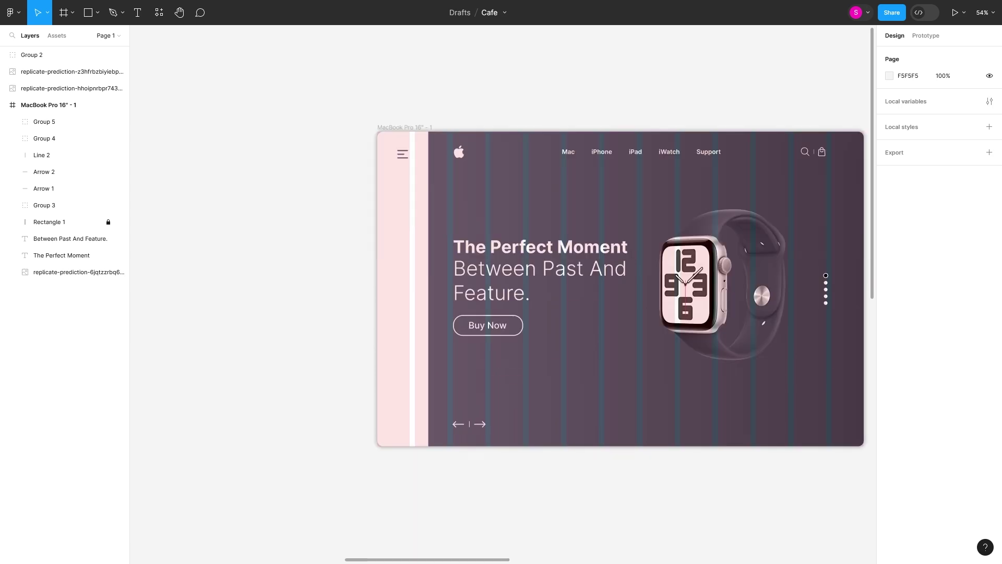
# Step: Paste the send, Facebook and Instagram icons and stack the resized send icon above Facebook
pyautogui.hotkey('ctrl', 'v')
pyautogui.moveTo(231, 436); pyautogui.dragTo(386, 459)
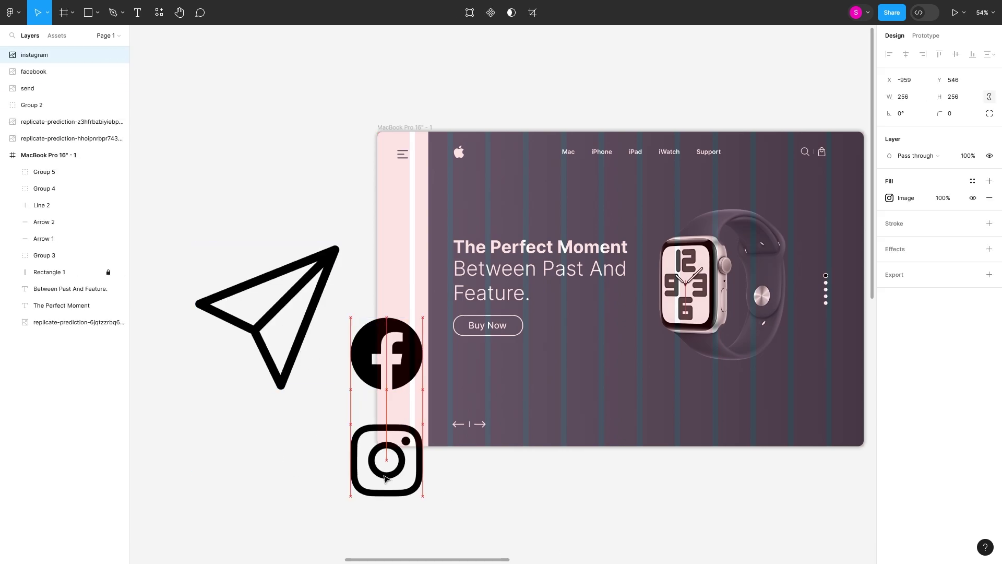
pyautogui.moveTo(268, 313); pyautogui.dragTo(386, 213)
pyautogui.write('25')
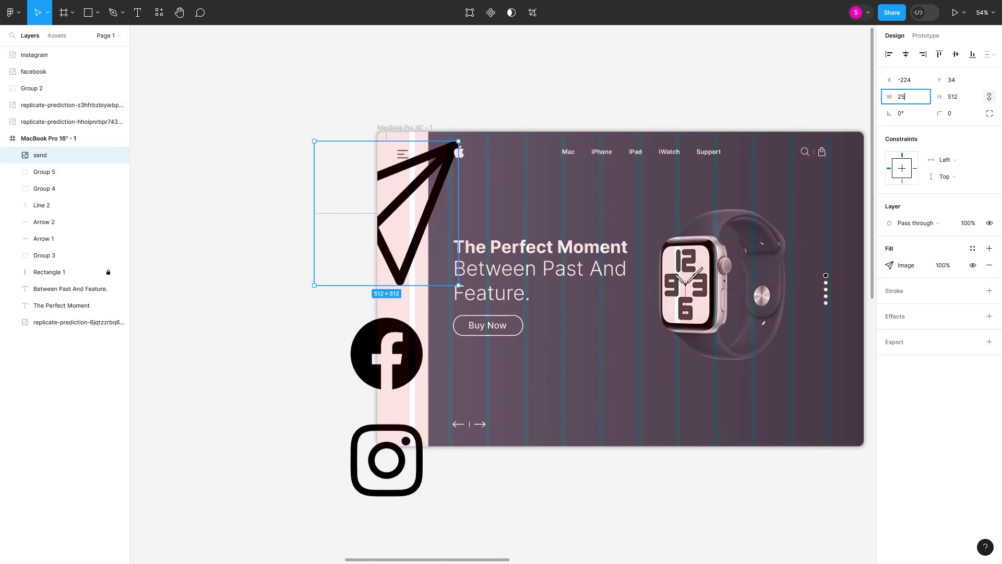
pyautogui.write('6')
pyautogui.press('Return')
pyautogui.moveTo(350, 177); pyautogui.dragTo(386, 262)
# Step: Distribute the three icons vertically and shrink them into the pink strip
pyautogui.keyDown('shift'); pyautogui.click(34, 55); pyautogui.keyUp('shift')
pyautogui.click(988, 55)
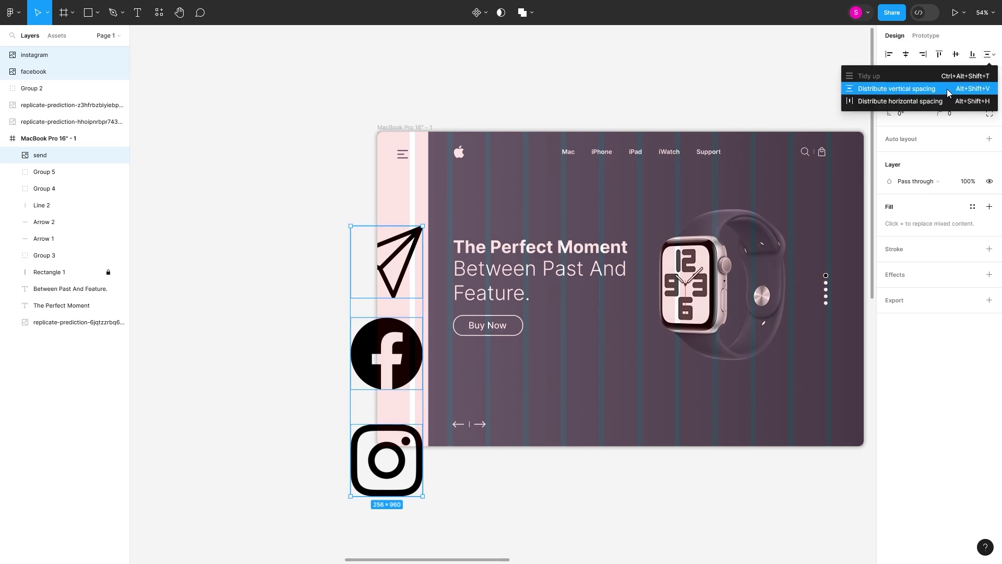
pyautogui.click(949, 89)
pyautogui.moveTo(423, 496); pyautogui.dragTo(404, 389)
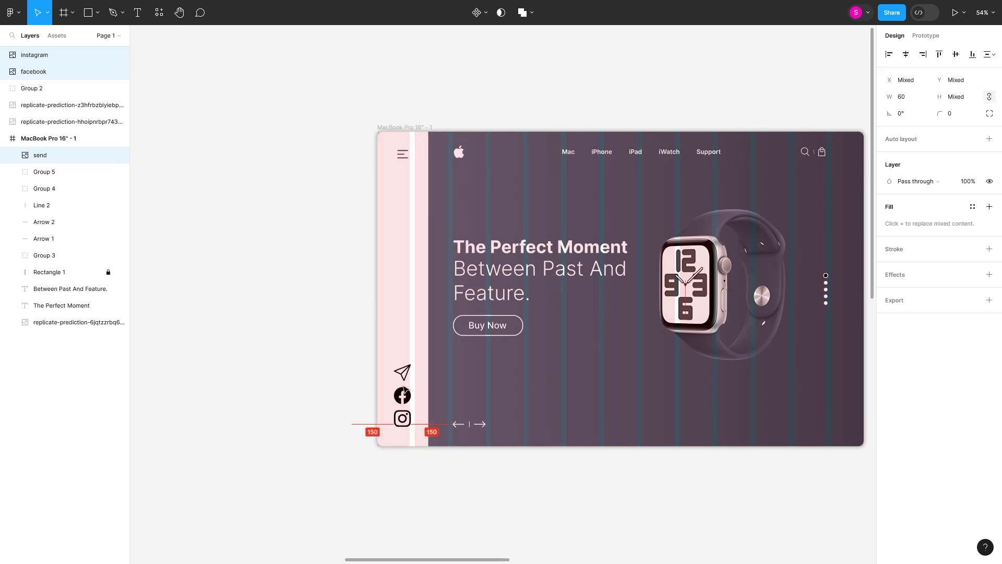
pyautogui.keyDown('ctrl'); pyautogui.scroll(5, 403, 387); pyautogui.keyUp('ctrl')
pyautogui.click(401, 316)
pyautogui.click(401, 386)
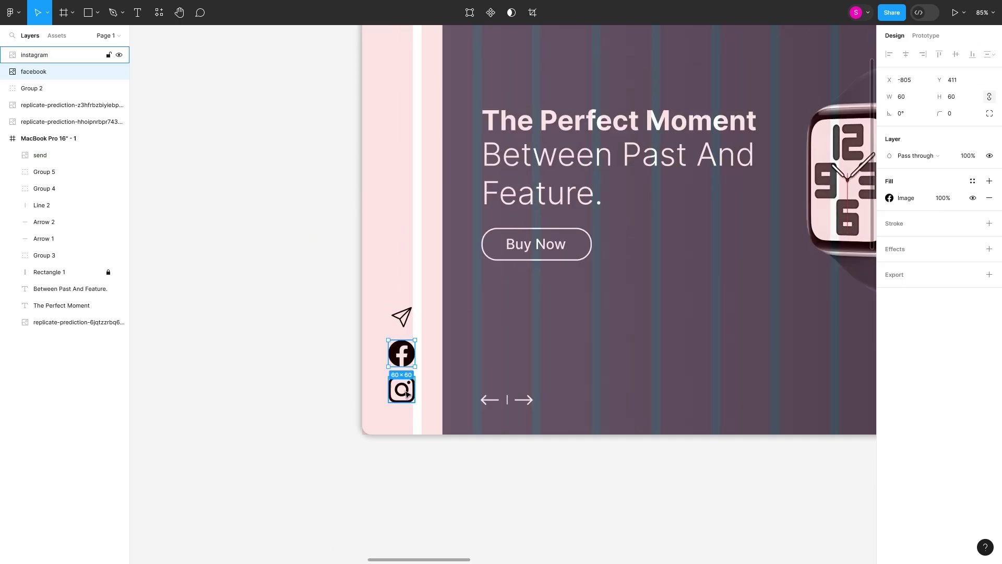
pyautogui.keyDown('shift'); pyautogui.click(404, 355); pyautogui.keyUp('shift')
pyautogui.moveTo(410, 349); pyautogui.dragTo(409, 352)
# Step: Re-space the send, Facebook and Instagram icons evenly and set their opacity to 60%
pyautogui.click(408, 327)
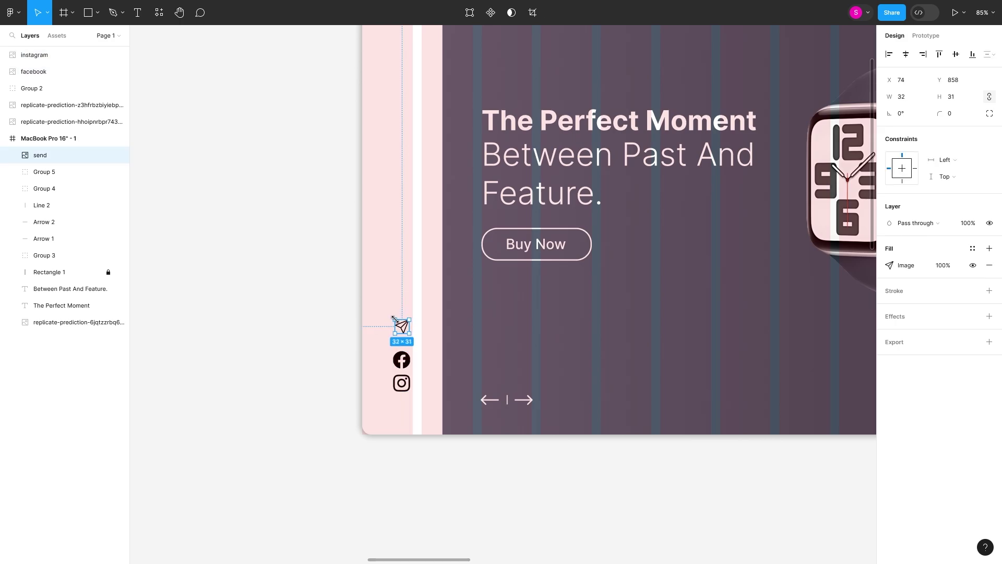
pyautogui.keyDown('shift'); pyautogui.click(402, 360); pyautogui.keyUp('shift')
pyautogui.keyDown('shift'); pyautogui.click(402, 383); pyautogui.keyUp('shift')
pyautogui.hotkey('alt', 'shift', 'v')
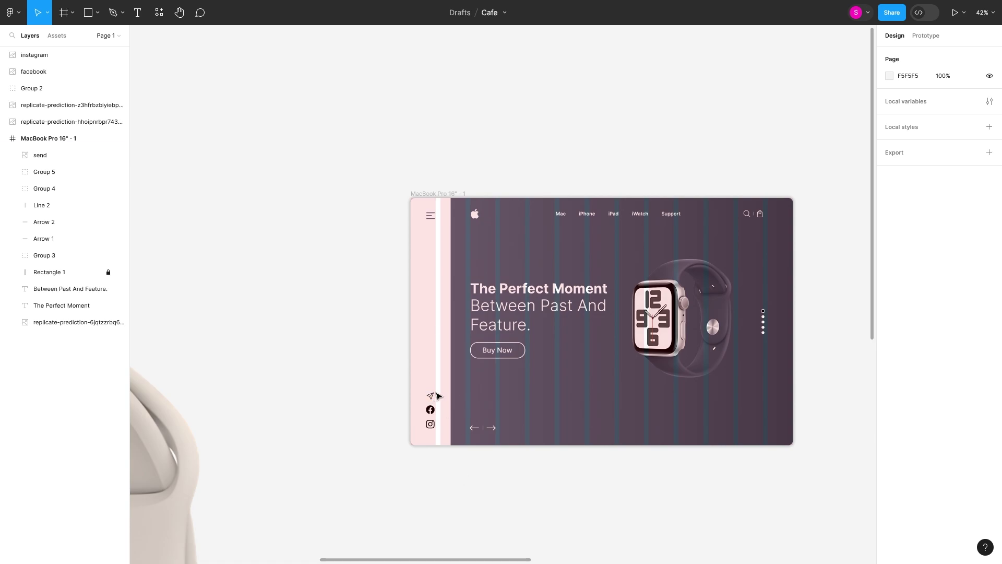
pyautogui.moveTo(438, 396); pyautogui.dragTo(425, 431)
pyautogui.click(969, 182)
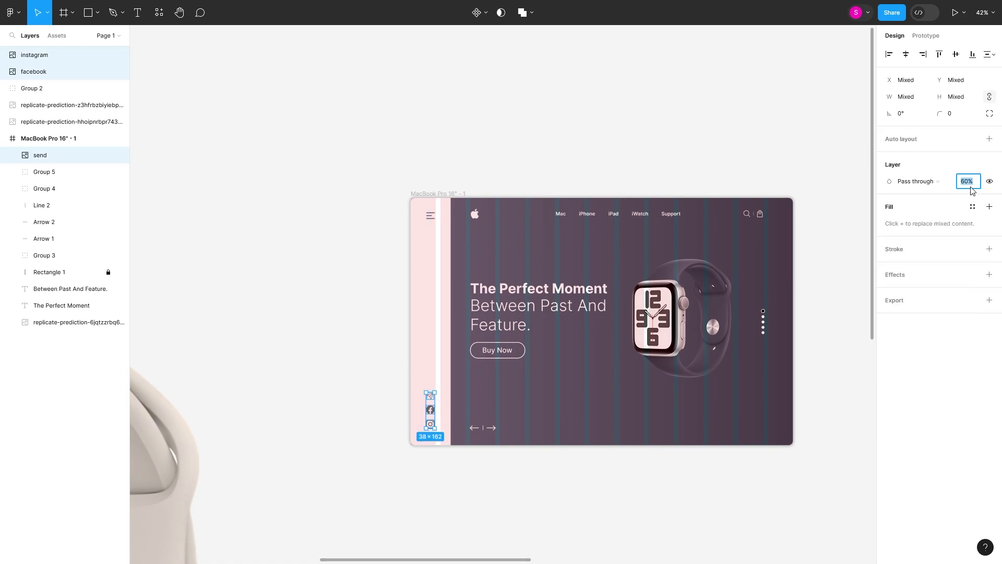
# Step: Duplicate the watch images, set the dark watch width to 112, and drop them into the MacBook frame
pyautogui.hscroll(5, 484, 413)
pyautogui.press('Escape')
pyautogui.moveTo(441, 318); pyautogui.dragTo(340, 385)
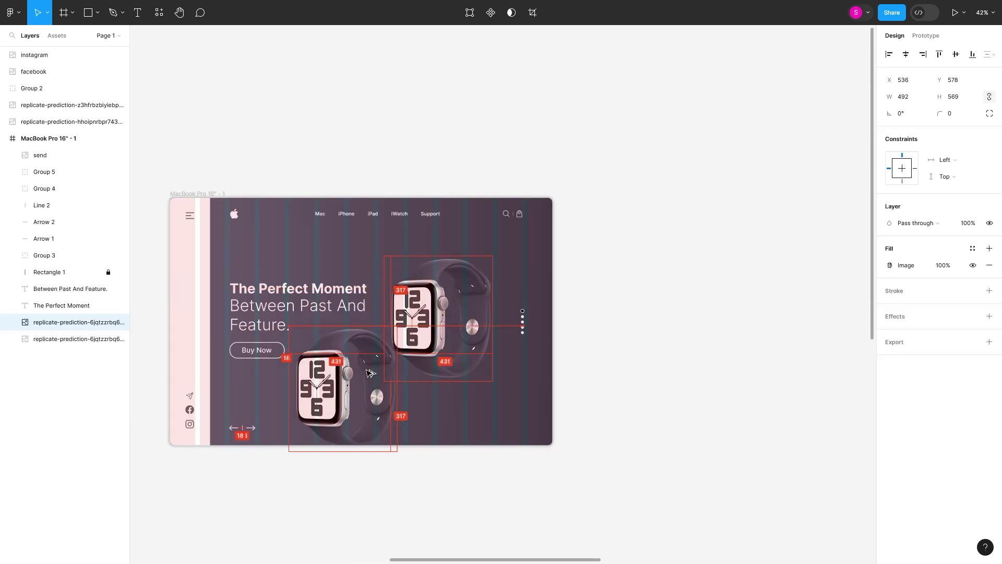
pyautogui.scroll(-3, 316, 400)
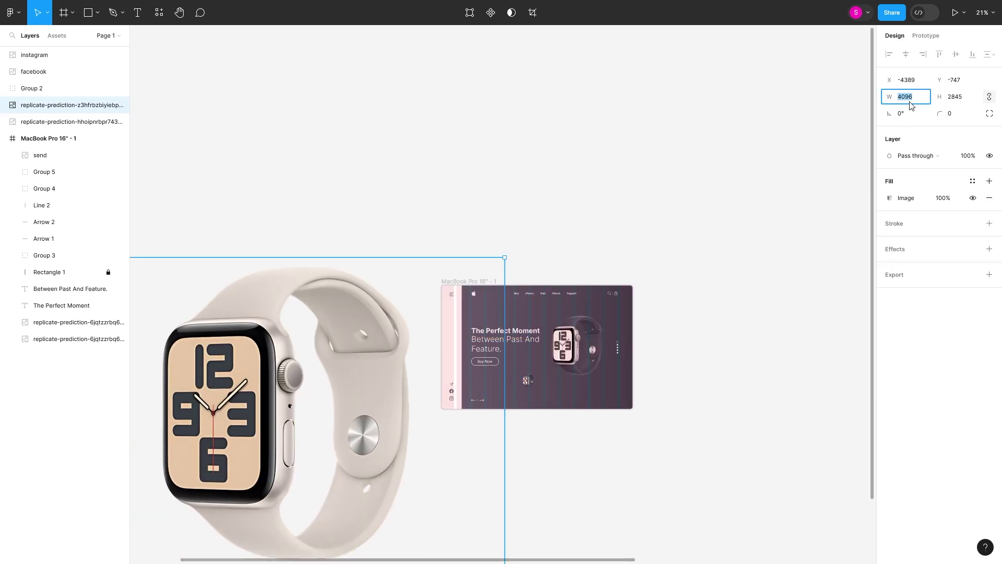
pyautogui.scroll(-3, 485, 146)
pyautogui.click(846, 340)
pyautogui.press('Return')
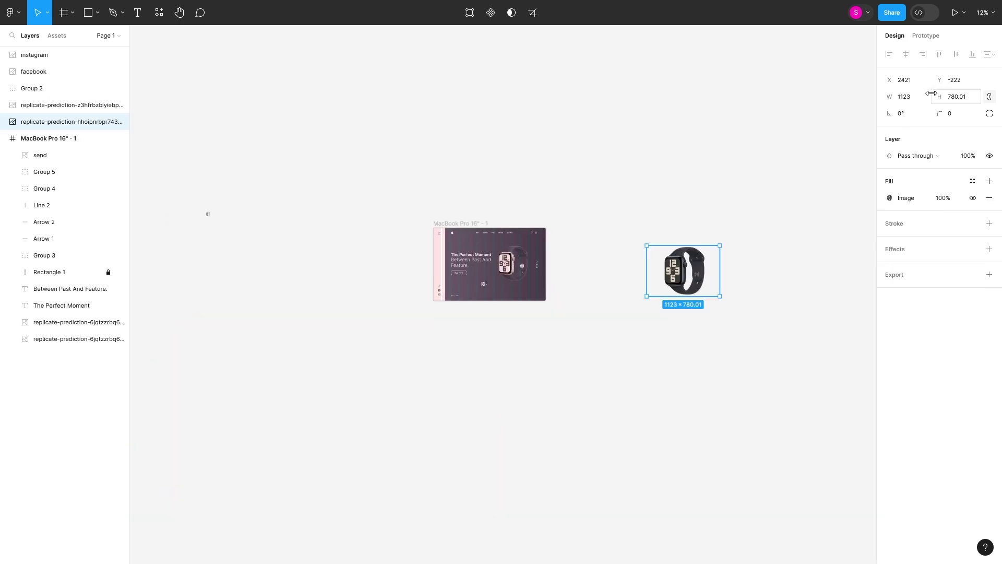
pyautogui.moveTo(208, 215)
pyautogui.mouseDown()
pyautogui.moveTo(856, 440)
pyautogui.moveTo(866, 402)
pyautogui.mouseUp()
pyautogui.scroll(3, 221, 222)
pyautogui.hscroll(5, 761, 363)
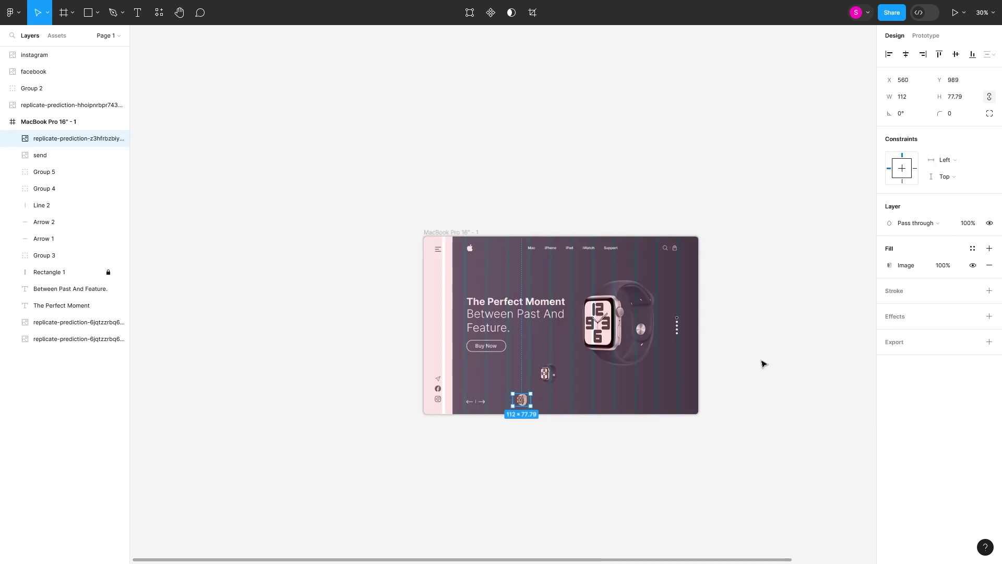
pyautogui.moveTo(817, 293); pyautogui.dragTo(426, 389)
# Step: Arrange the three watch thumbnails into a row along the bottom of the frame
pyautogui.click(379, 373)
pyautogui.click(425, 390)
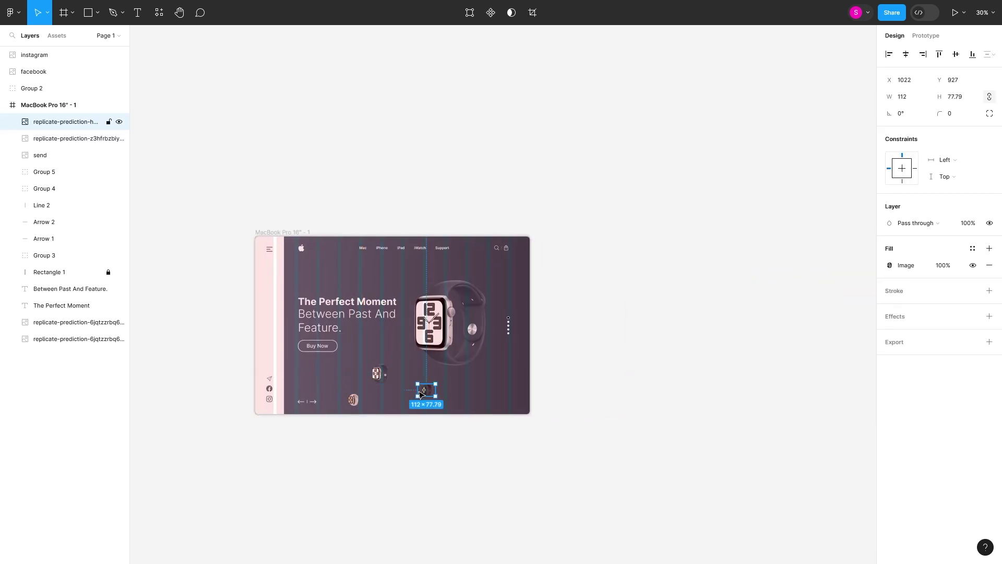
pyautogui.click(353, 399)
pyautogui.click(379, 372)
pyautogui.moveTo(381, 371)
pyautogui.mouseDown()
pyautogui.moveTo(432, 396)
pyautogui.moveTo(340, 407)
pyautogui.mouseUp()
pyautogui.keyDown('ctrl'); pyautogui.scroll(5, 441, 390); pyautogui.keyUp('ctrl')
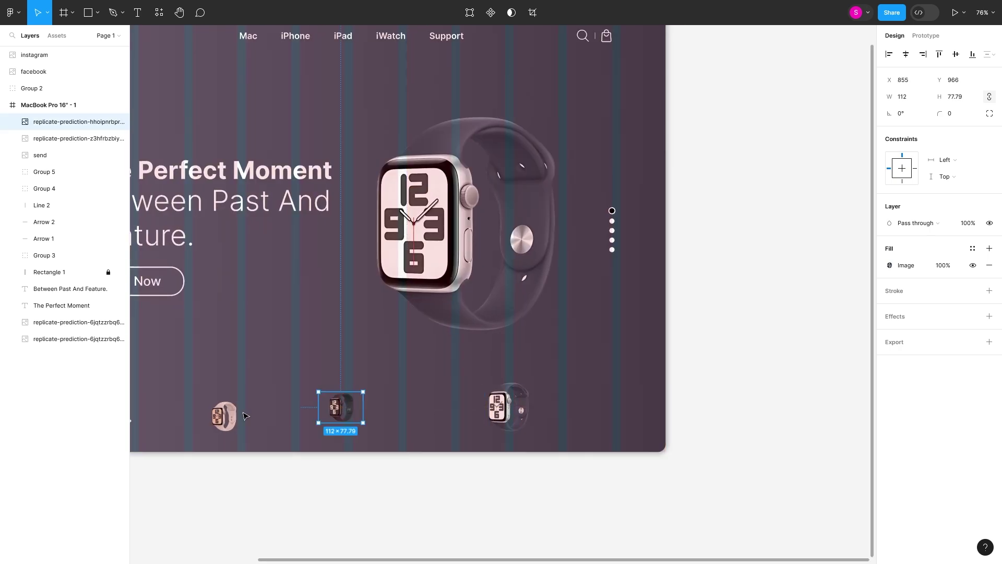
pyautogui.moveTo(223, 416); pyautogui.dragTo(436, 405)
pyautogui.moveTo(518, 407)
pyautogui.mouseDown()
pyautogui.moveTo(321, 407)
pyautogui.moveTo(444, 415)
pyautogui.moveTo(416, 403)
pyautogui.mouseUp()
pyautogui.moveTo(310, 407)
pyautogui.mouseDown()
pyautogui.moveTo(332, 395)
pyautogui.moveTo(399, 399)
pyautogui.mouseUp()
# Step: Distribute the three thumbnails horizontally and fine-tune the left and middle positions
pyautogui.keyDown('shift'); pyautogui.click(397, 395); pyautogui.keyUp('shift')
pyautogui.keyDown('shift'); pyautogui.click(463, 395); pyautogui.keyUp('shift')
pyautogui.click(987, 54)
pyautogui.click(897, 96)
pyautogui.click(399, 400)
pyautogui.moveTo(490, 403); pyautogui.dragTo(481, 403)
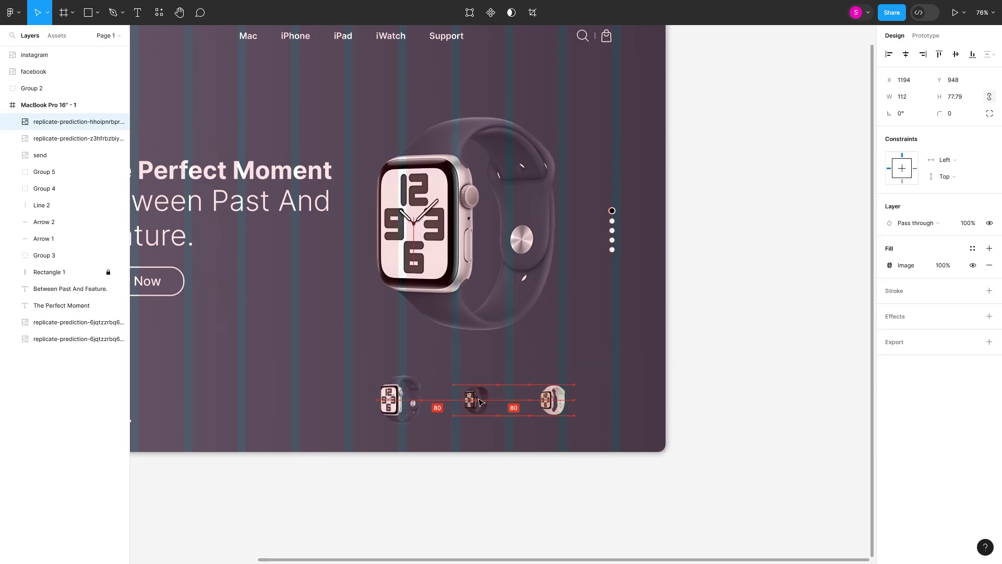
pyautogui.click(388, 412)
pyautogui.moveTo(389, 413)
pyautogui.mouseDown()
pyautogui.moveTo(387, 400)
pyautogui.moveTo(477, 469)
pyautogui.moveTo(452, 438)
pyautogui.mouseUp()
pyautogui.scroll(5, 379, 389)
# Step: Send the first card behind its watch, narrow it, round corners to 19 and fill it 576273
pyautogui.hotkey('ctrl', '[')
pyautogui.hotkey('ctrl', '[')
pyautogui.hotkey('ctrl', 'shift', '[')
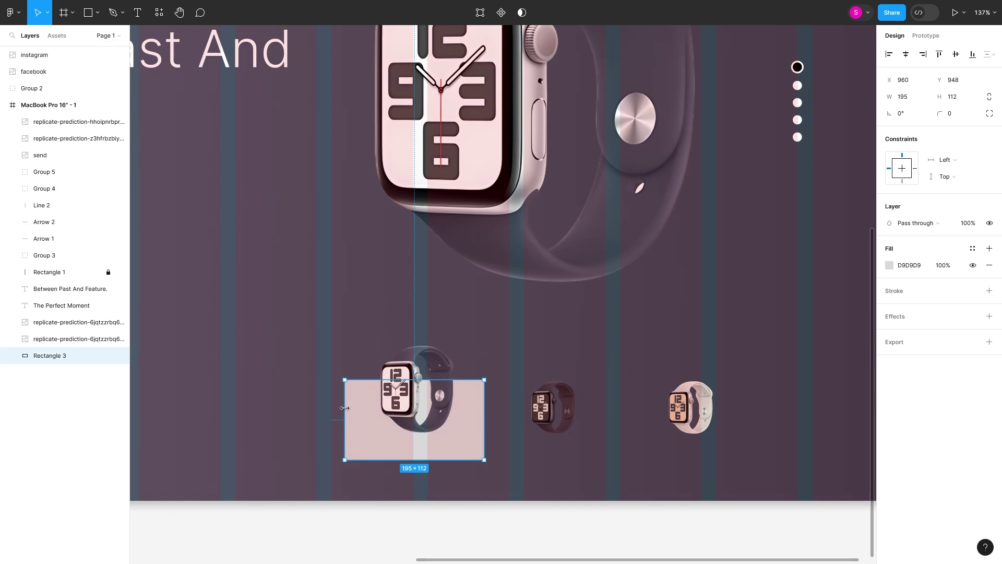
pyautogui.moveTo(345, 417); pyautogui.dragTo(358, 417)
pyautogui.moveTo(484, 417); pyautogui.dragTo(471, 417)
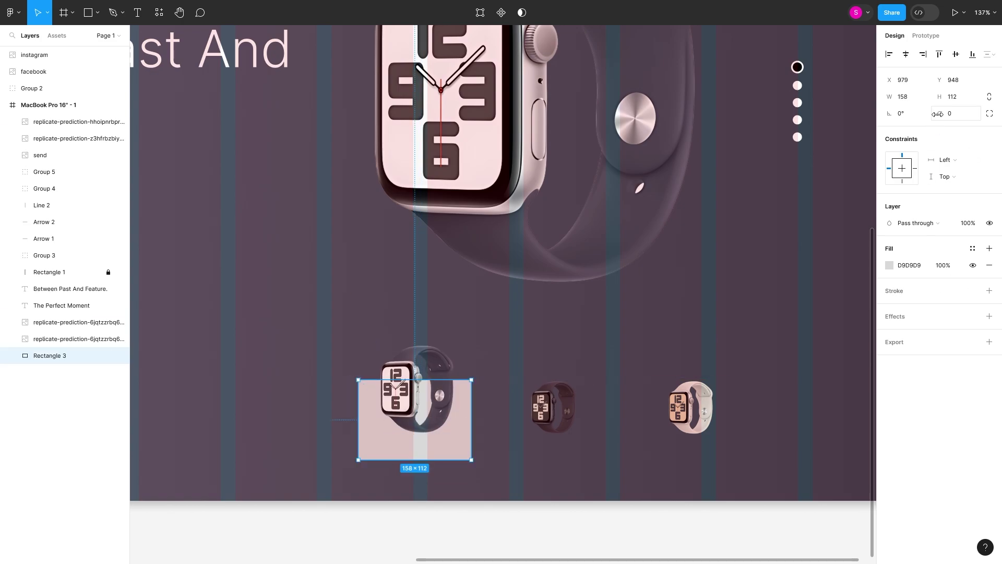
pyautogui.moveTo(938, 114); pyautogui.dragTo(948, 114)
pyautogui.click(890, 265)
pyautogui.click(827, 507)
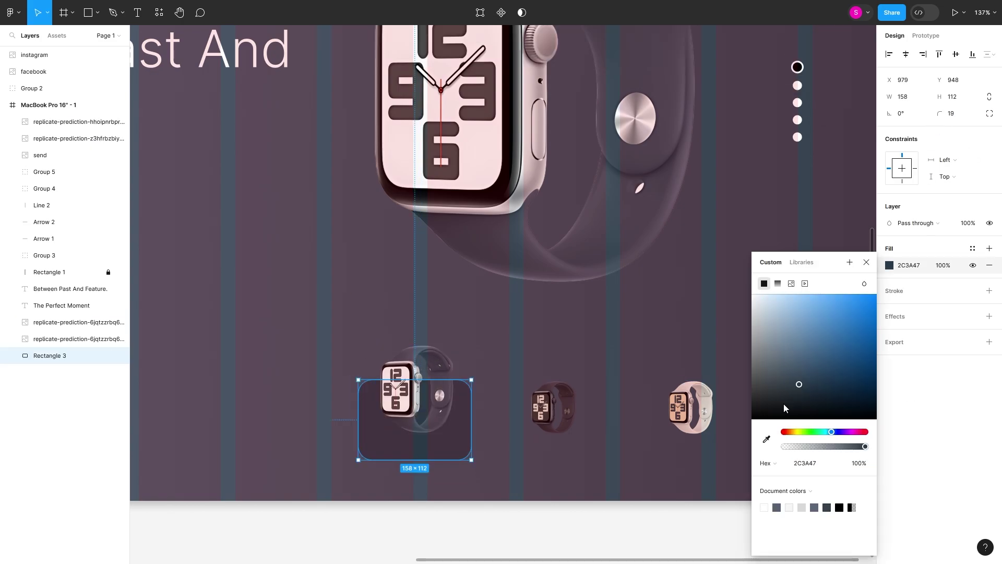
pyautogui.click(778, 506)
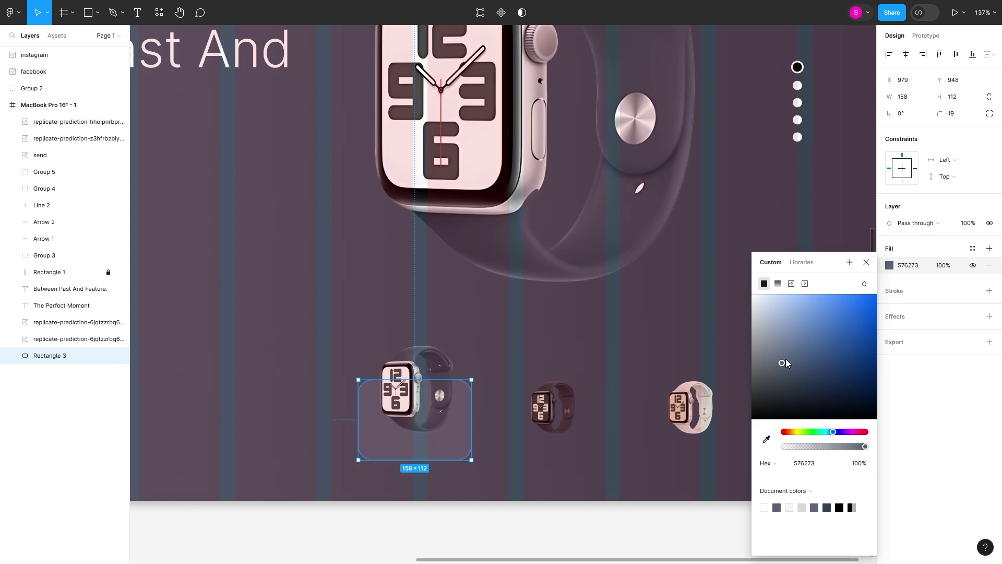
# Step: Add a drop shadow to the card, matching the shadow colour to its fill and increasing the blur
pyautogui.click(988, 317)
pyautogui.click(921, 333)
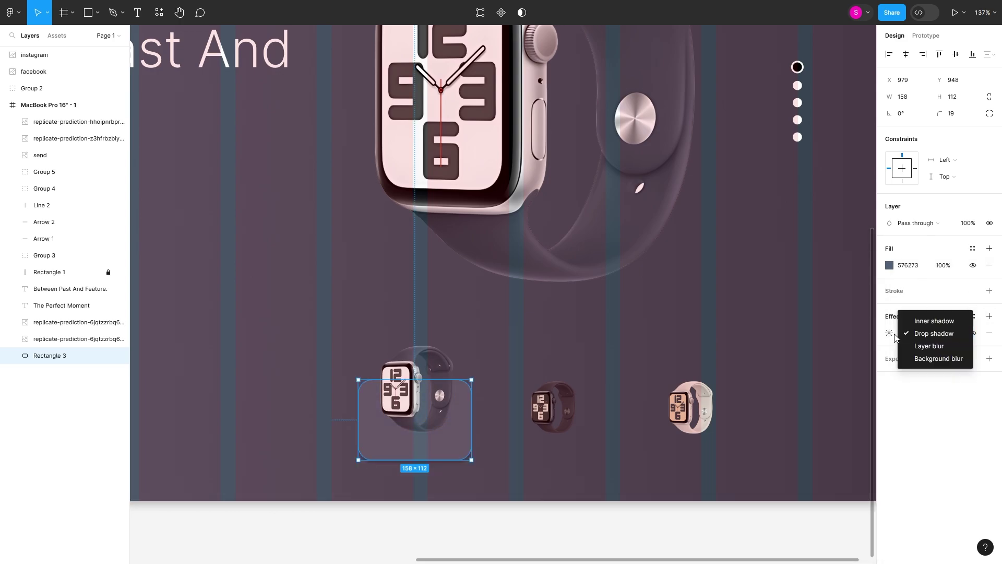
pyautogui.click(888, 333)
pyautogui.click(791, 375)
pyautogui.write('0')
pyautogui.click(763, 392)
pyautogui.click(651, 507)
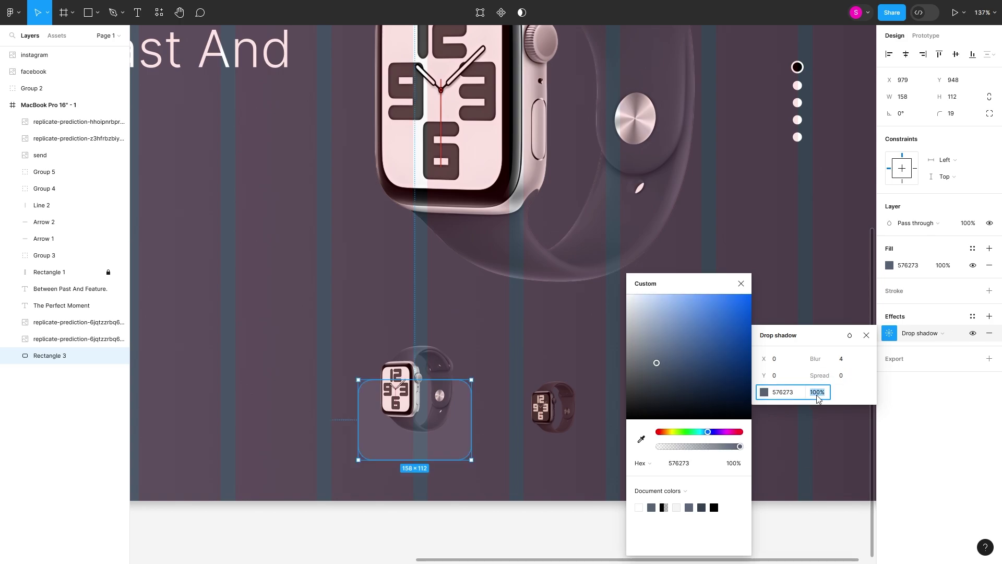
pyautogui.moveTo(815, 359)
pyautogui.mouseDown()
pyautogui.moveTo(885, 356)
pyautogui.moveTo(493, 458)
pyautogui.mouseUp()
pyautogui.click(742, 284)
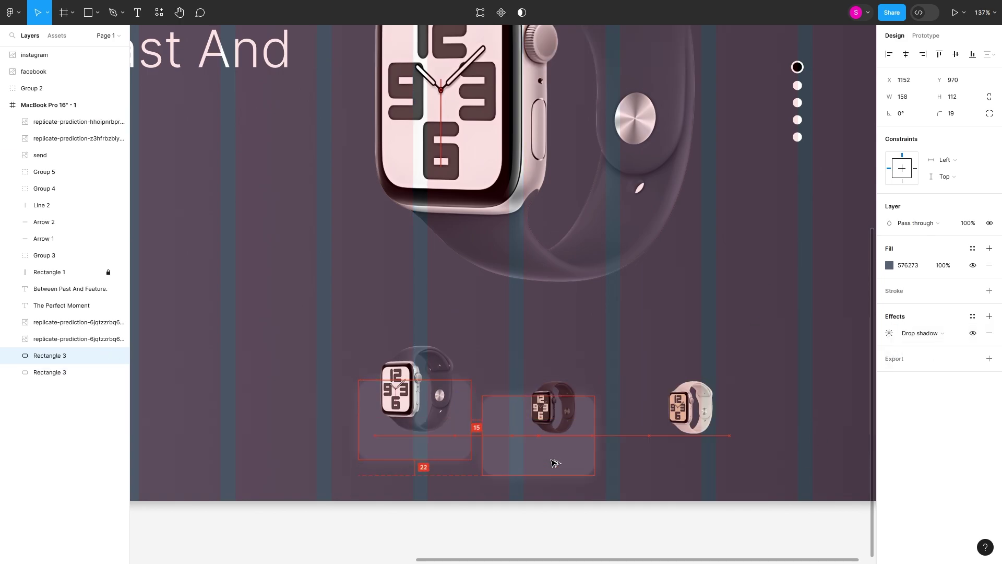
# Step: Alt-drag card copies behind the second and third watches and darken the second card to 222329
pyautogui.moveTo(429, 453); pyautogui.dragTo(577, 456)
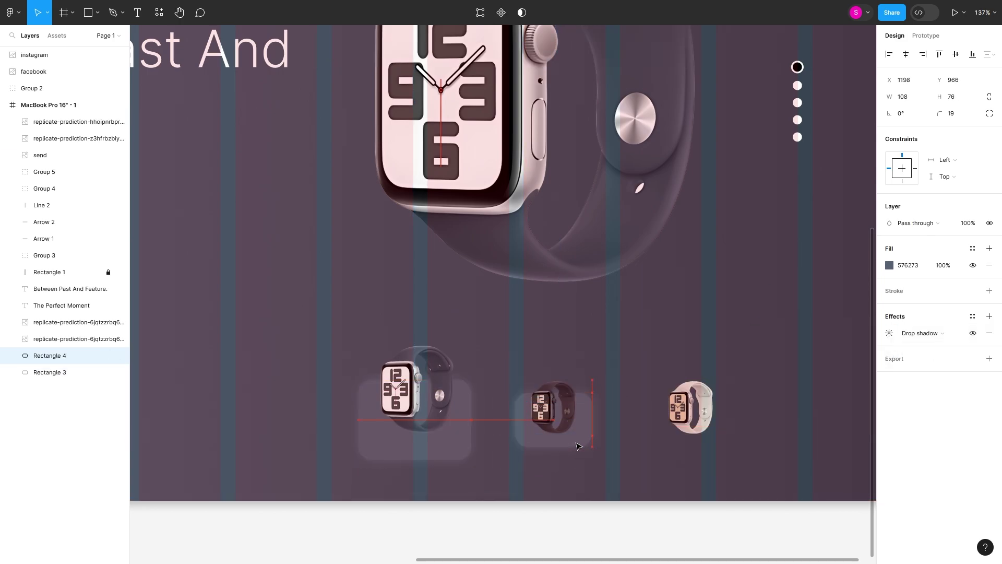
pyautogui.moveTo(577, 444); pyautogui.dragTo(705, 445)
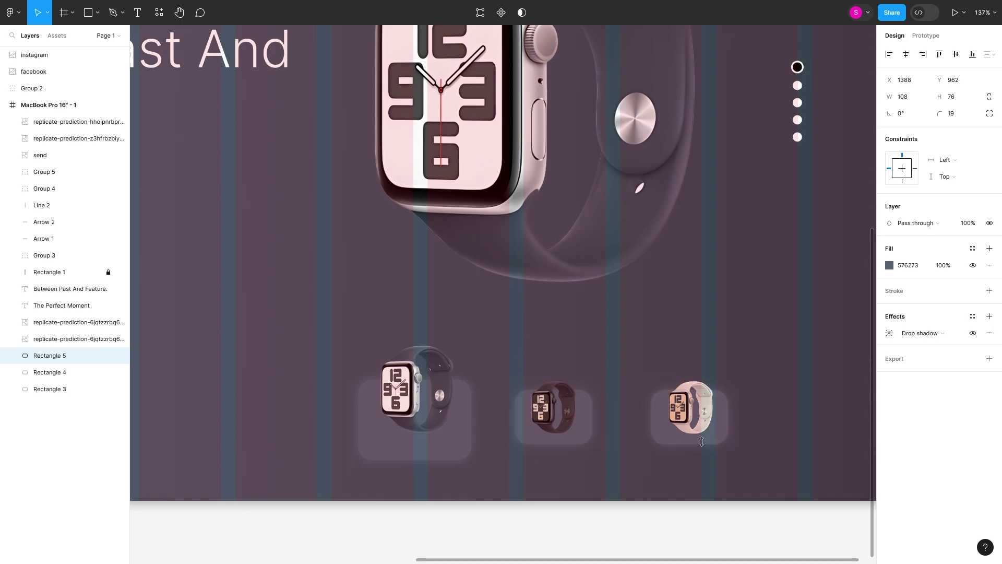
pyautogui.click(587, 433)
pyautogui.click(889, 333)
pyautogui.click(764, 392)
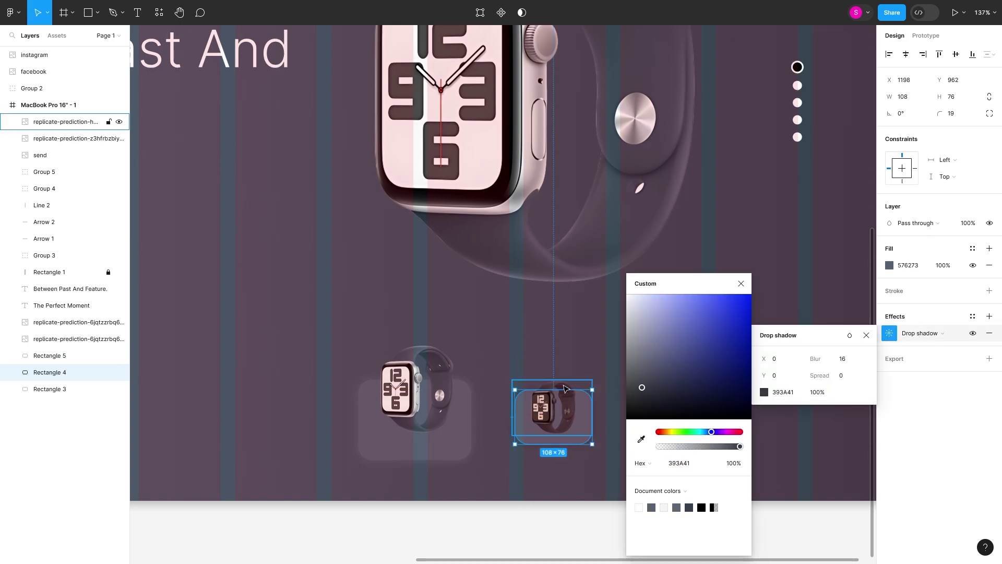
pyautogui.click(890, 265)
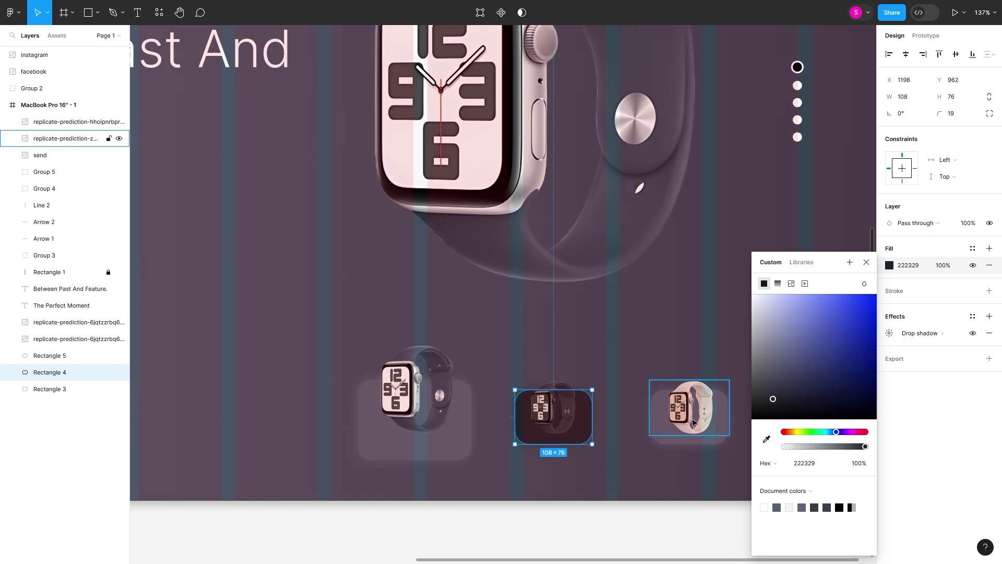
# Step: Fill the third card with beige B0A79F and its shadow colour, both sampled from the watch
pyautogui.click(659, 438)
pyautogui.click(889, 265)
pyautogui.click(767, 440)
pyautogui.click(698, 385)
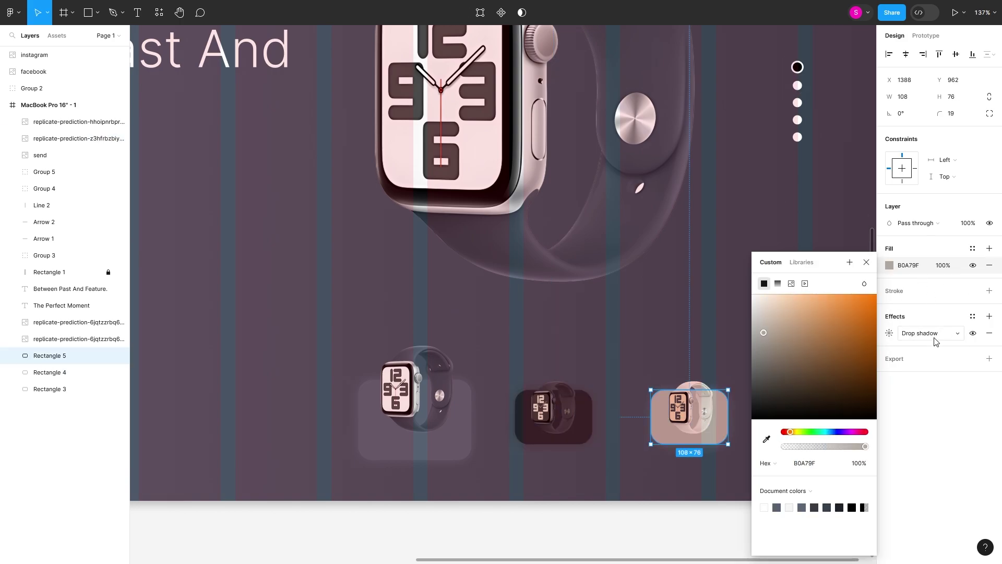
pyautogui.click(890, 333)
pyautogui.click(764, 392)
pyautogui.moveTo(689, 276); pyautogui.dragTo(425, 243)
pyautogui.click(372, 384)
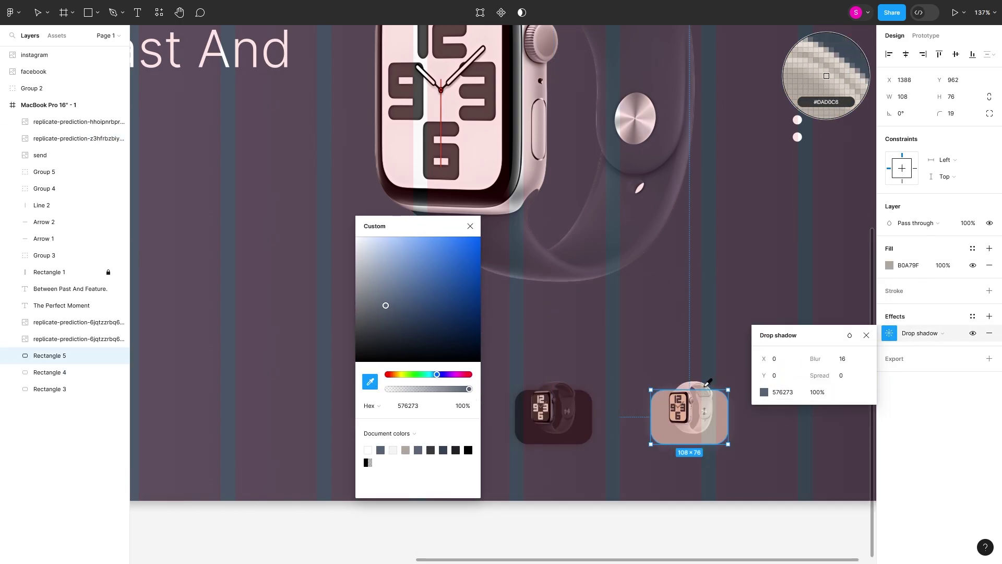
pyautogui.press('Escape')
pyautogui.scroll(-5, 780, 539)
pyautogui.click(698, 455)
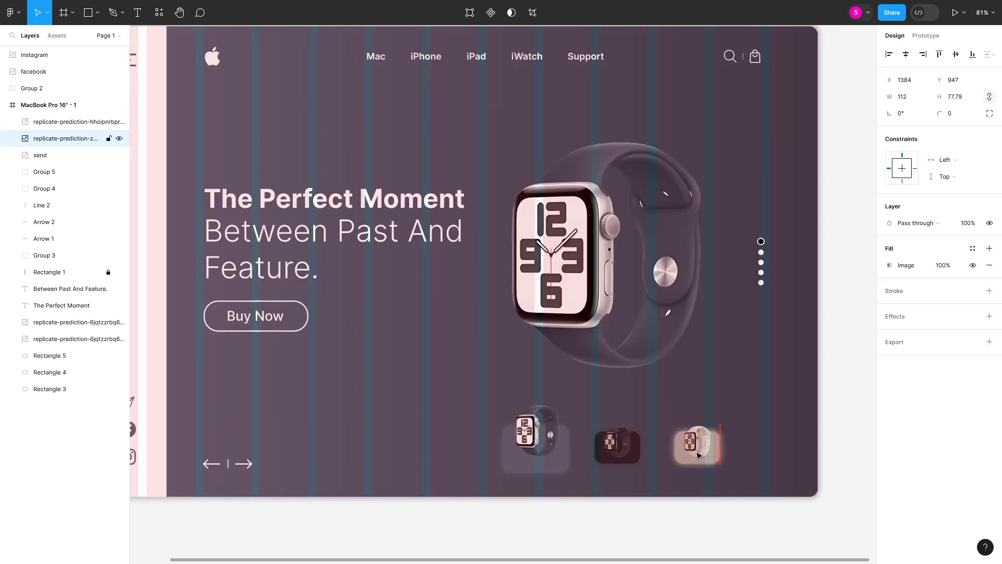
# Step: Group the third and second watch thumbnails each with its card
pyautogui.keyDown('shift'); pyautogui.click(698, 456); pyautogui.keyUp('shift')
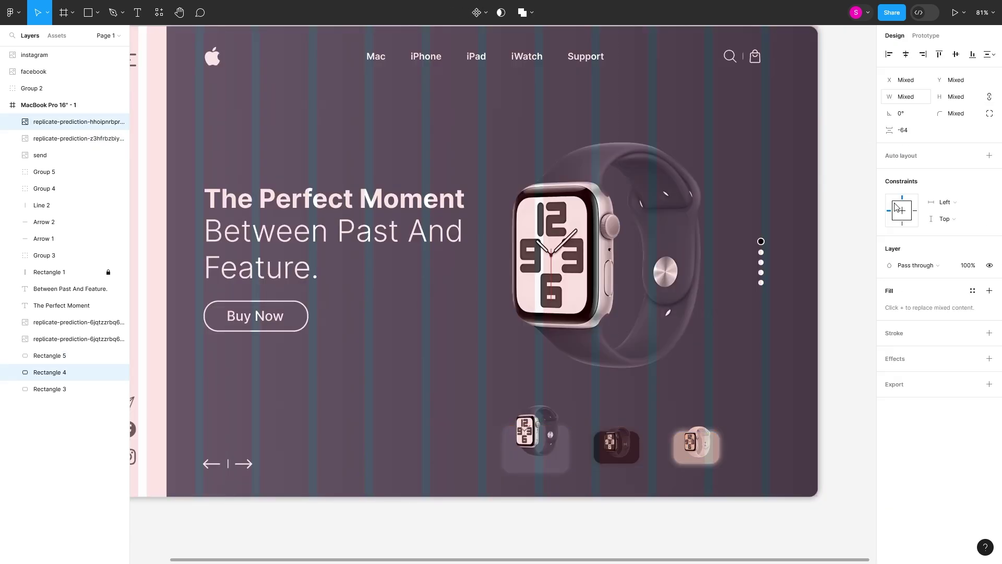
pyautogui.rightClick(698, 453)
pyautogui.click(715, 372)
pyautogui.moveTo(646, 483); pyautogui.dragTo(587, 420)
pyautogui.rightClick(610, 443)
pyautogui.click(631, 371)
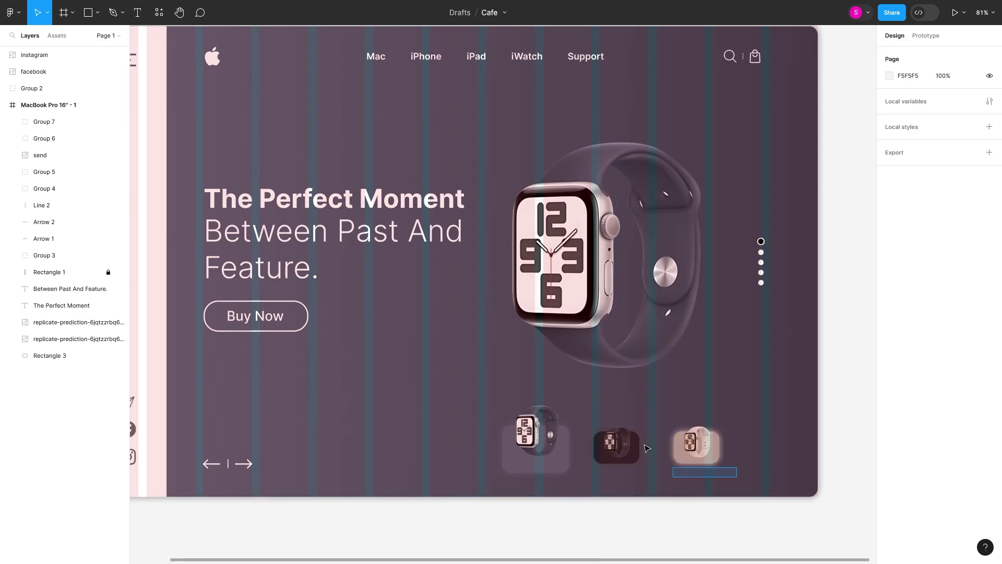
pyautogui.keyDown('shift'); pyautogui.click(696, 444); pyautogui.keyUp('shift')
pyautogui.click(635, 462)
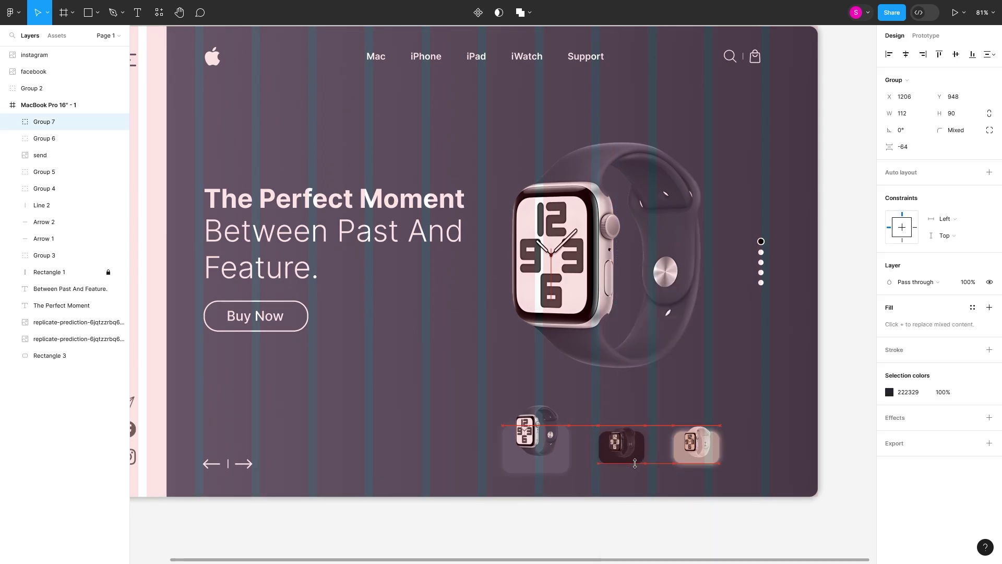
# Step: Group the first thumbnail with its card and hide the MacBook frame's column grid
pyautogui.click(536, 438)
pyautogui.rightClick(552, 456)
pyautogui.click(568, 372)
pyautogui.moveTo(466, 414); pyautogui.dragTo(731, 464)
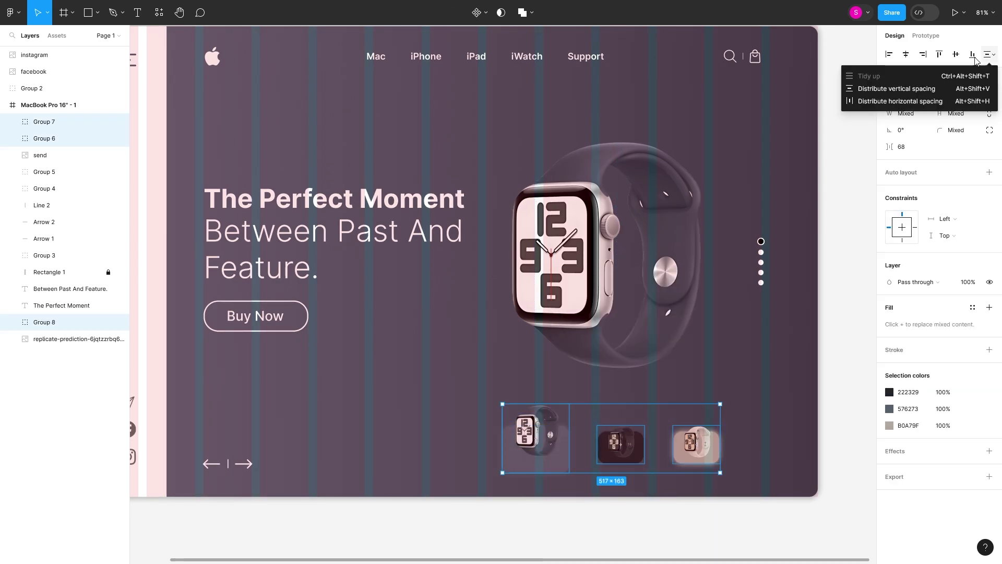
pyautogui.scroll(-3, 514, 329)
pyautogui.press('Escape')
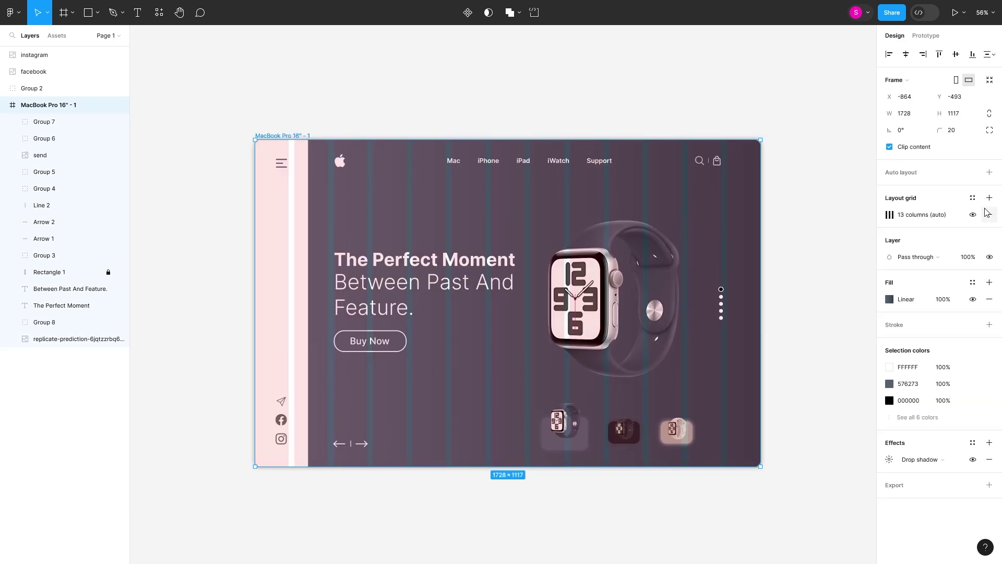
pyautogui.click(989, 207)
pyautogui.click(797, 351)
pyautogui.hscroll(1, 797, 351)
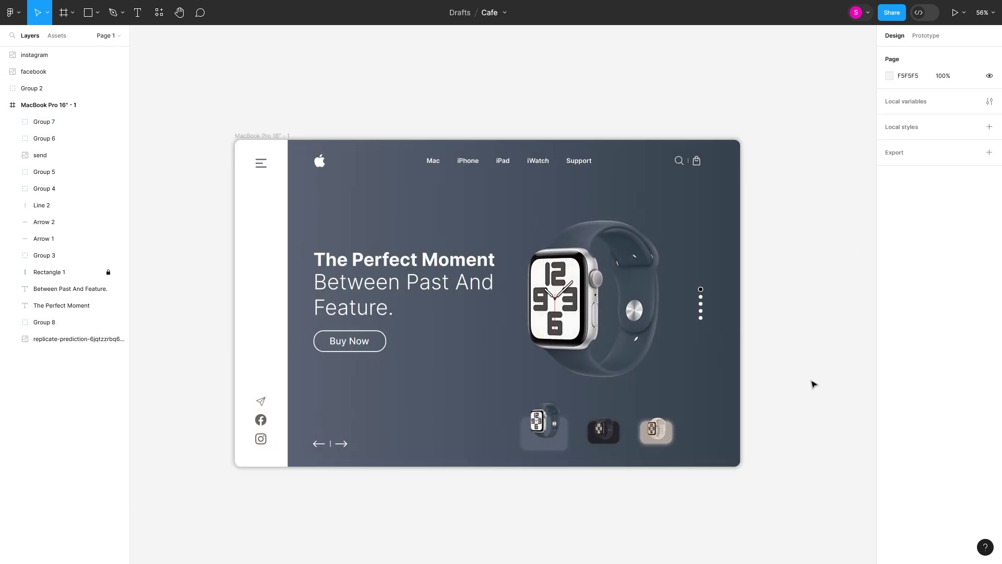
# Step: Group the navigation arrows with the divider line, and group the send, Instagram and Facebook icons
pyautogui.click(261, 401)
pyautogui.keyDown('shift'); pyautogui.click(264, 438); pyautogui.keyUp('shift')
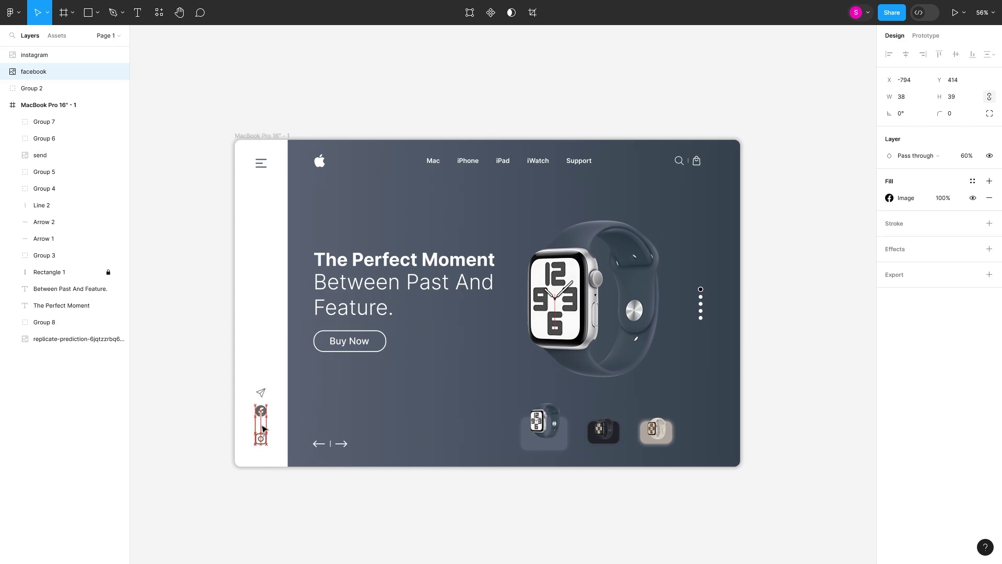
pyautogui.keyDown('shift'); pyautogui.click(261, 419); pyautogui.keyUp('shift')
pyautogui.click(848, 176)
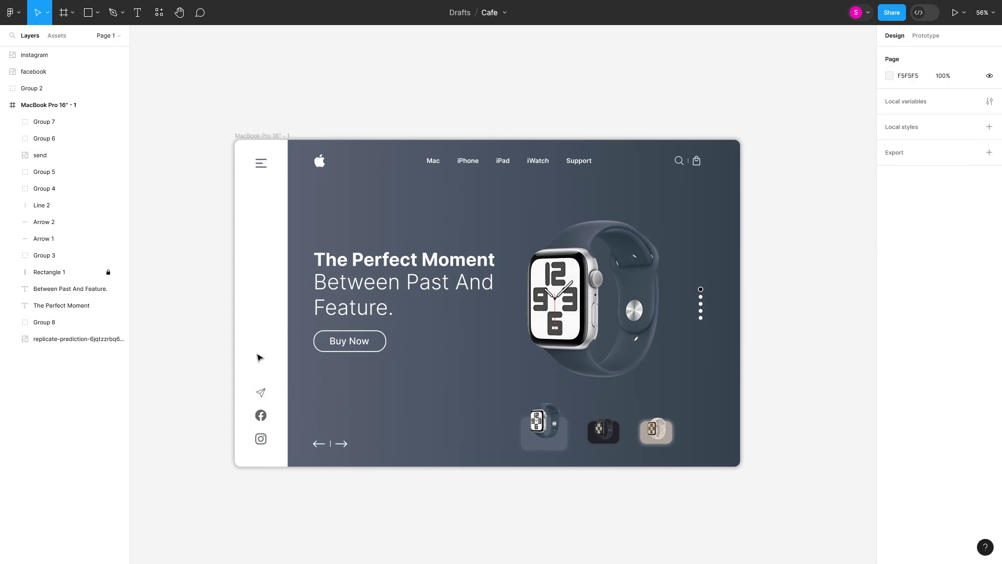
pyautogui.moveTo(401, 460); pyautogui.dragTo(308, 428)
pyautogui.rightClick(309, 428)
pyautogui.click(354, 384)
pyautogui.moveTo(274, 457); pyautogui.dragTo(251, 407)
pyautogui.rightClick(251, 407)
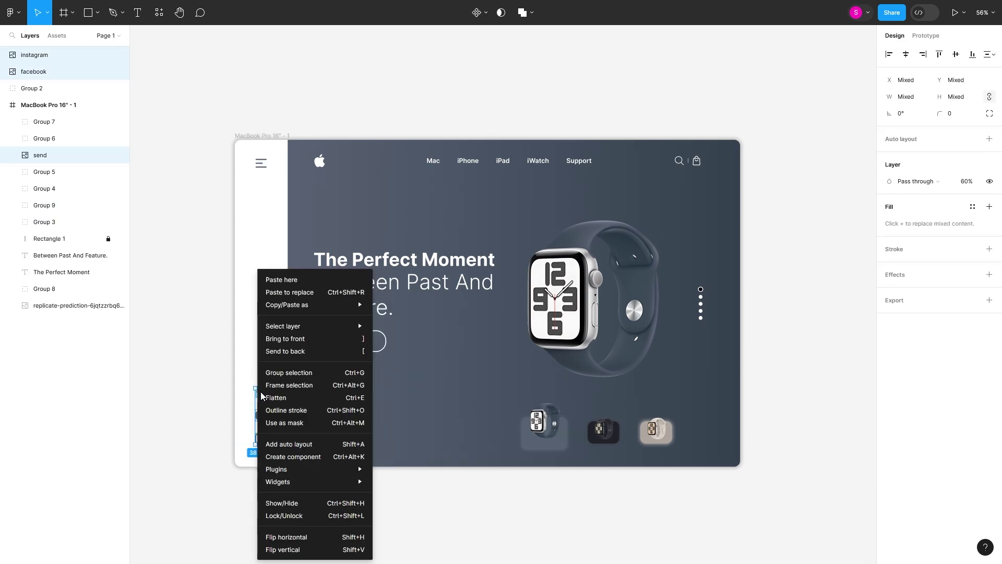
pyautogui.click(293, 373)
# Step: Group the three watch thumbnails together and bottom-align the social icon group with them
pyautogui.moveTo(532, 416); pyautogui.dragTo(600, 427)
pyautogui.rightClick(600, 427)
pyautogui.click(647, 359)
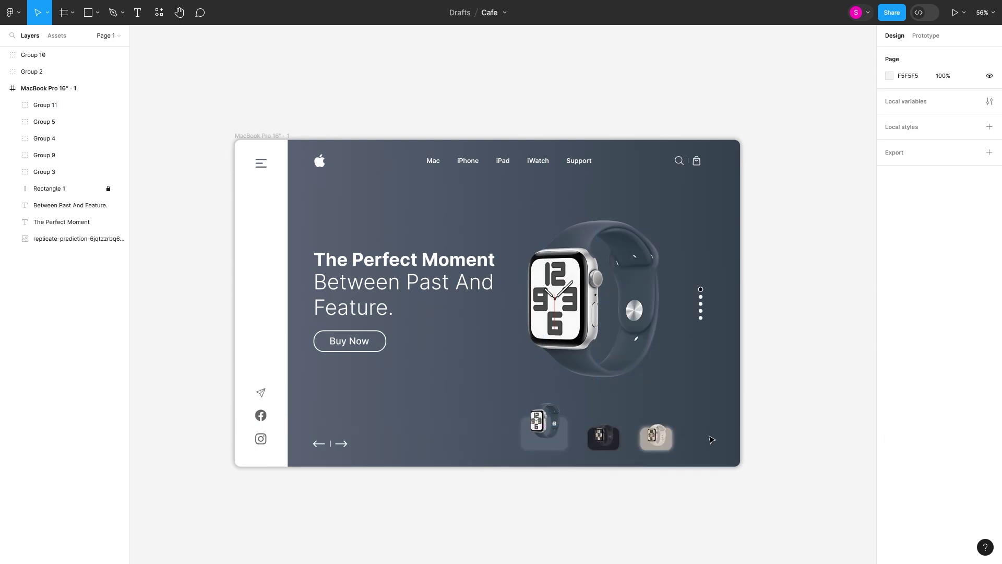
pyautogui.keyDown('shift'); pyautogui.click(33, 54); pyautogui.keyUp('shift')
pyautogui.click(973, 57)
pyautogui.click(811, 429)
# Step: Draw a white FFFFFF dot under the iWatch label, sized 10×10, then zoom out
pyautogui.scroll(2, 655, 202)
pyautogui.scroll(-5, 692, 253)
pyautogui.scroll(5, 580, 216)
pyautogui.press('o')
pyautogui.moveTo(560, 170); pyautogui.dragTo(567, 176)
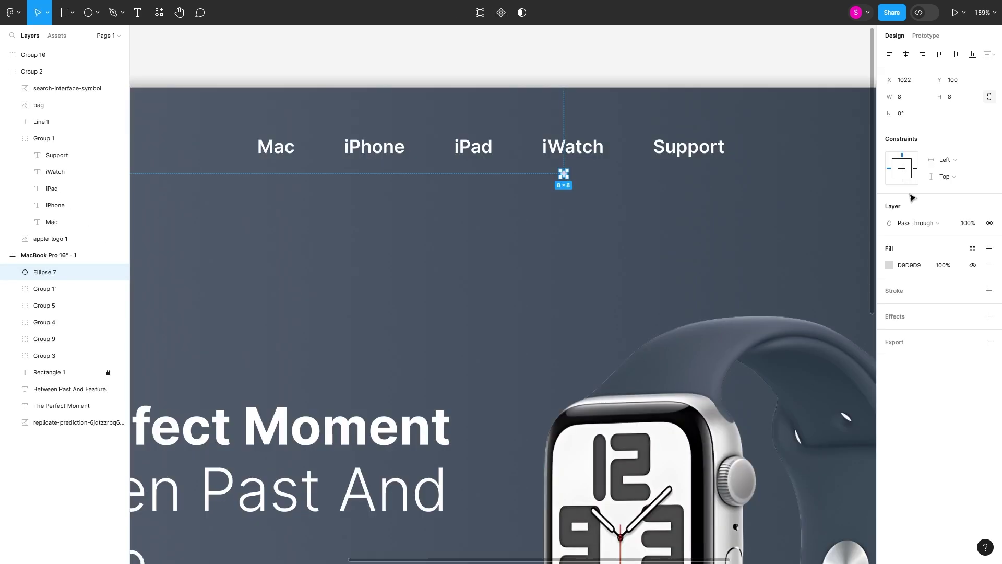
pyautogui.click(889, 265)
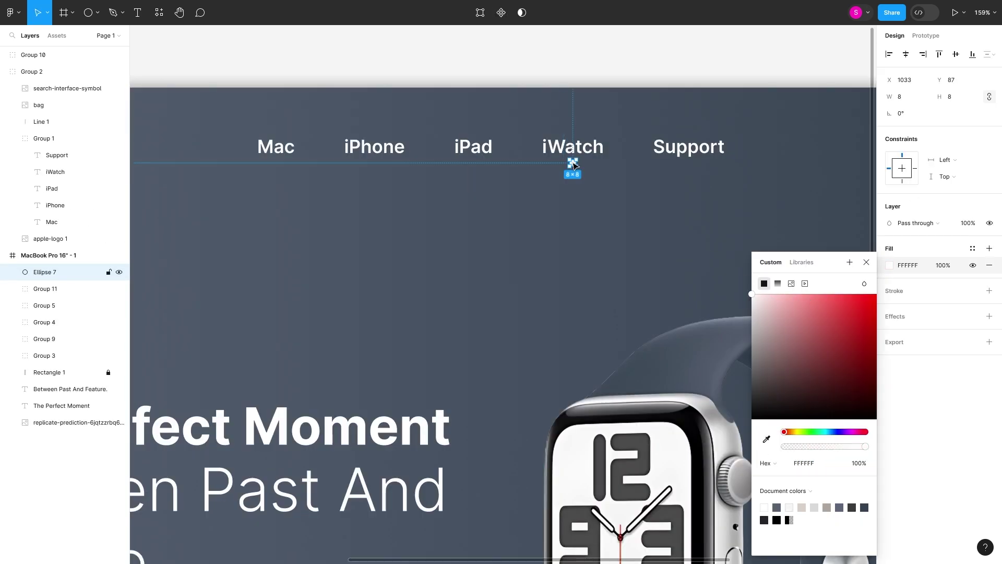
pyautogui.click(589, 235)
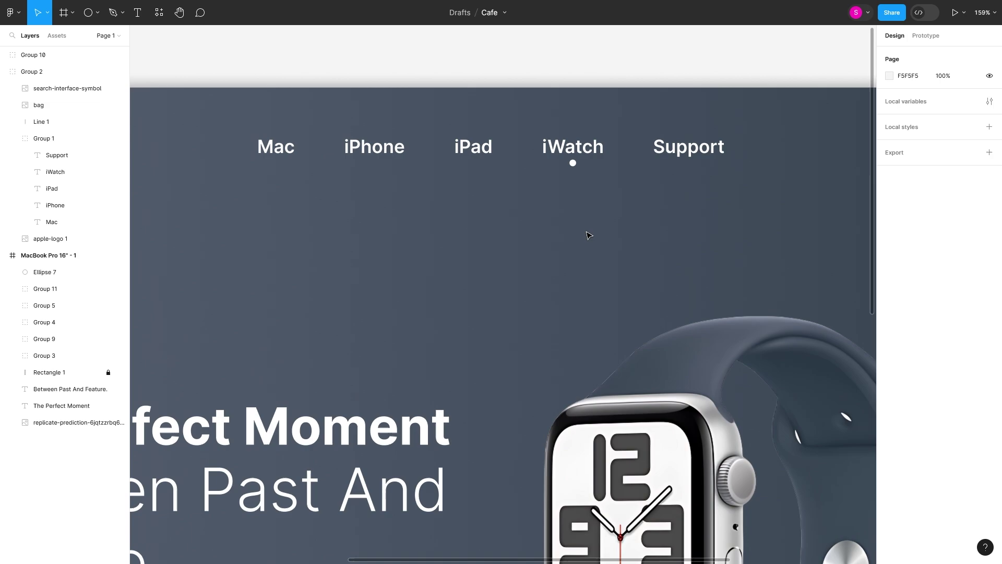
pyautogui.click(574, 164)
pyautogui.scroll(5, 577, 167)
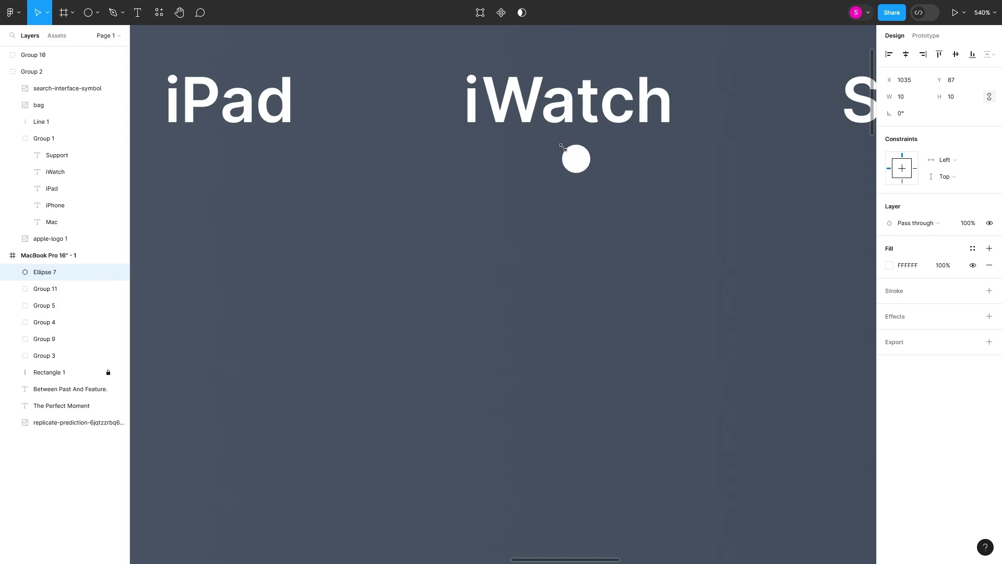
pyautogui.scroll(-10, 562, 147)
pyautogui.click(579, 257)
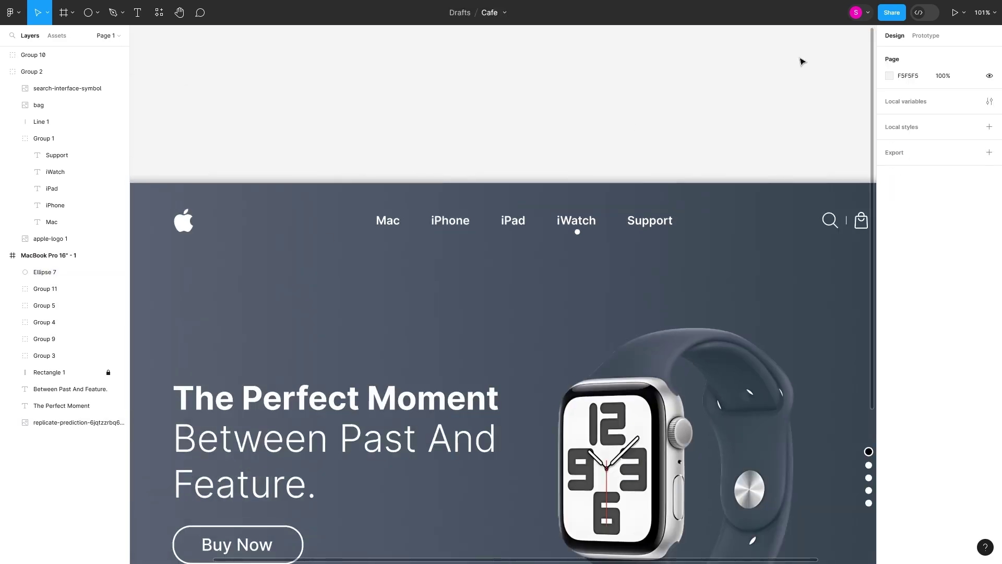
pyautogui.scroll(-5, 414, 172)
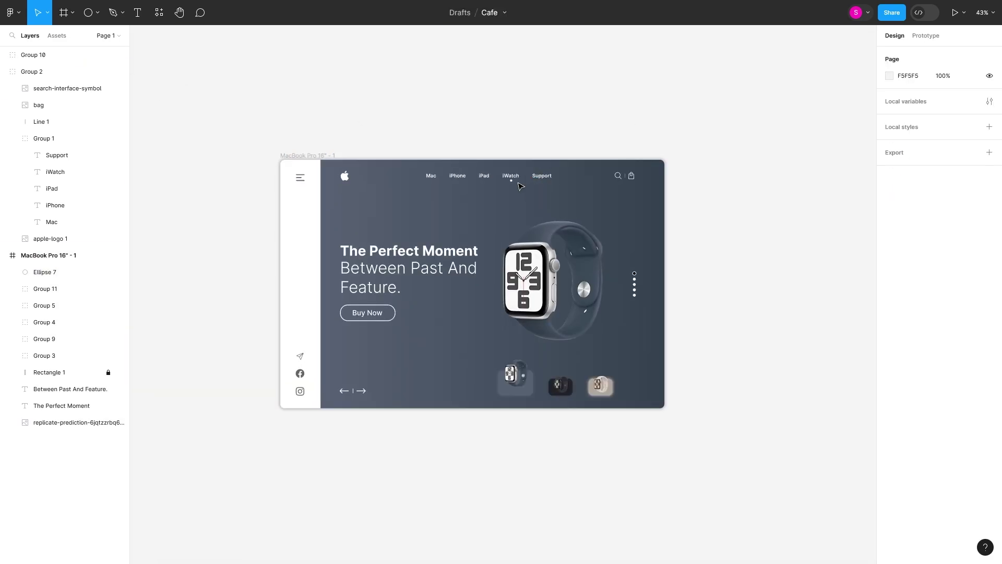